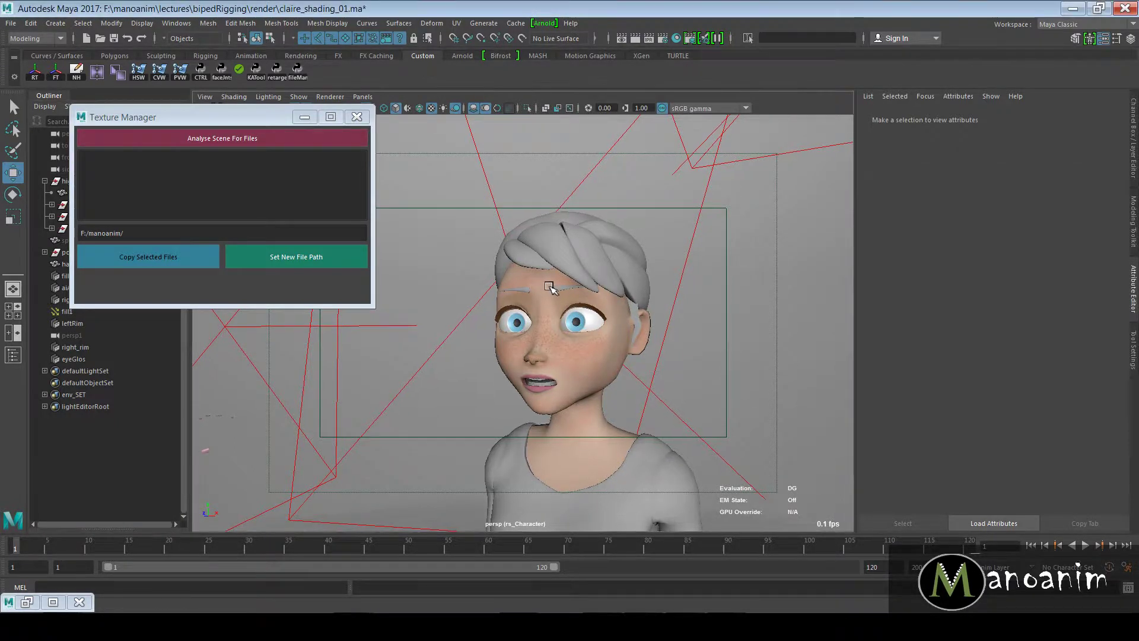
# - Select and clear the head mesh, then orbit closer to the character's head
pyautogui.click(560, 323)
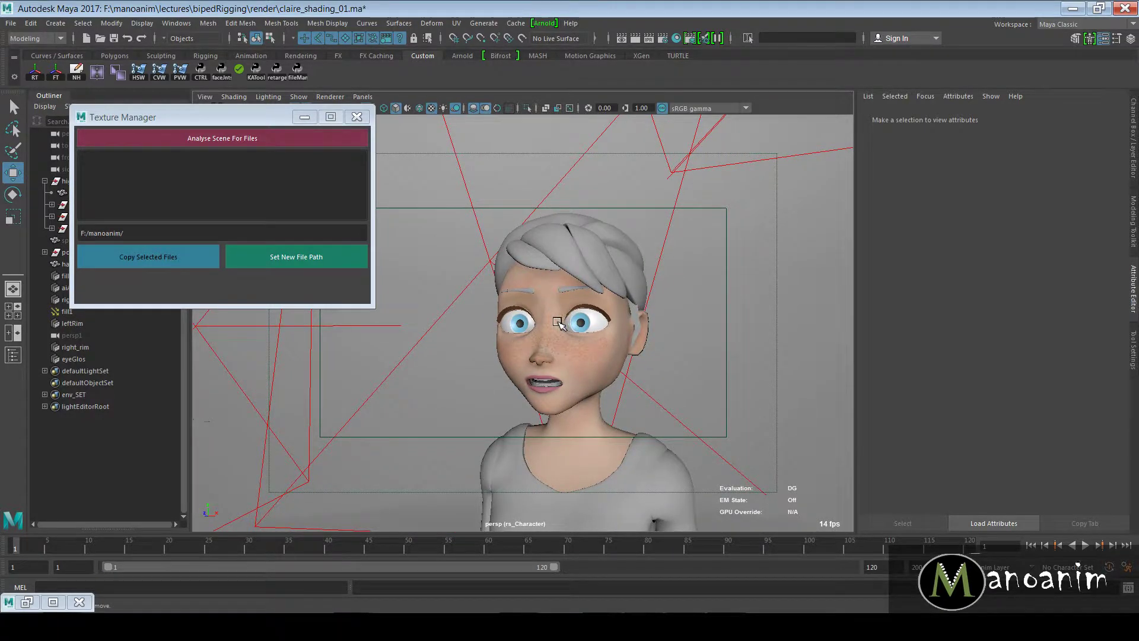
pyautogui.click(604, 345)
pyautogui.click(638, 347)
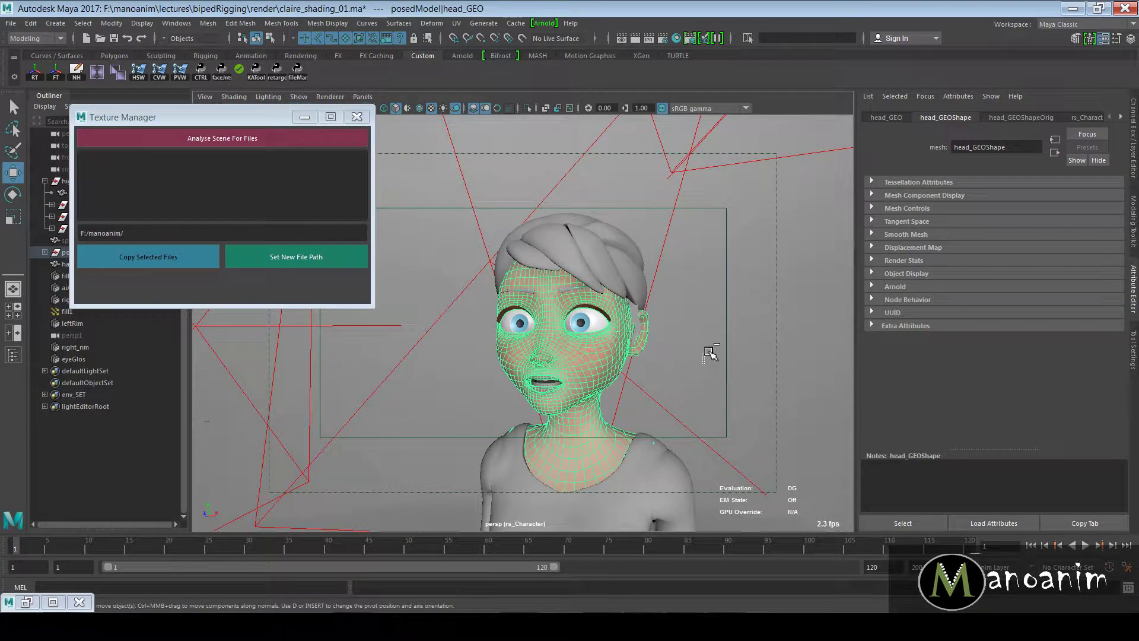
pyautogui.click(702, 305)
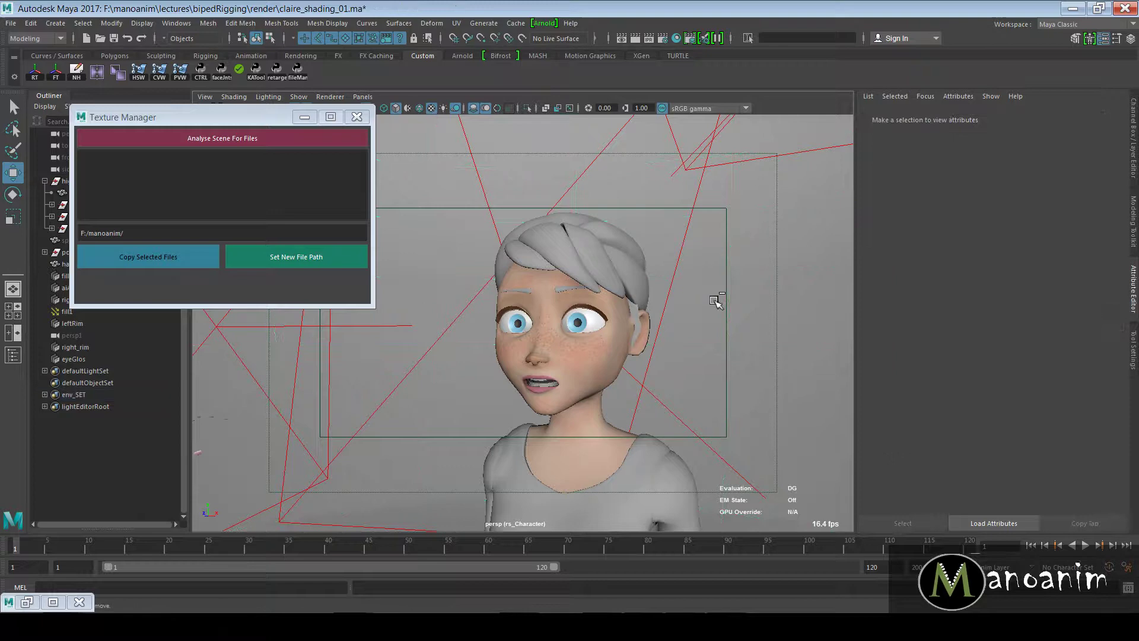
pyautogui.keyDown('alt'); pyautogui.moveTo(631, 297); pyautogui.dragTo(675, 311); pyautogui.keyUp('alt')
pyautogui.keyDown('alt'); pyautogui.moveTo(677, 311); pyautogui.dragTo(657, 332, button='right'); pyautogui.keyUp('alt')
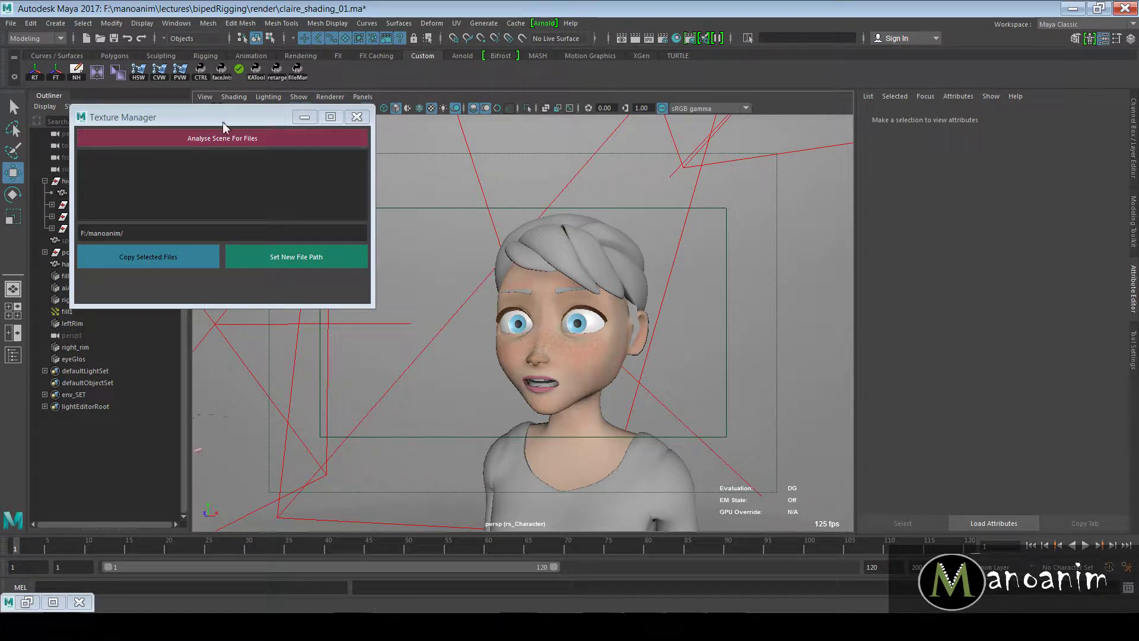
# - Analyse the scene in the Texture Manager and select both faceSkin and eyes folders
pyautogui.moveTo(224, 127); pyautogui.dragTo(201, 117)
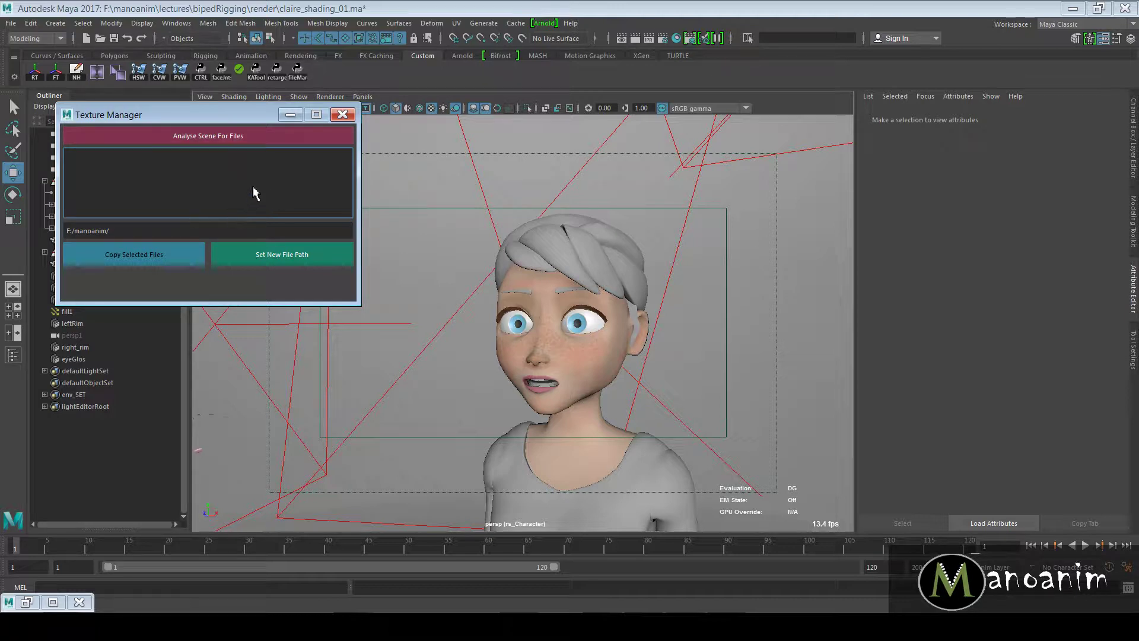
pyautogui.click(235, 137)
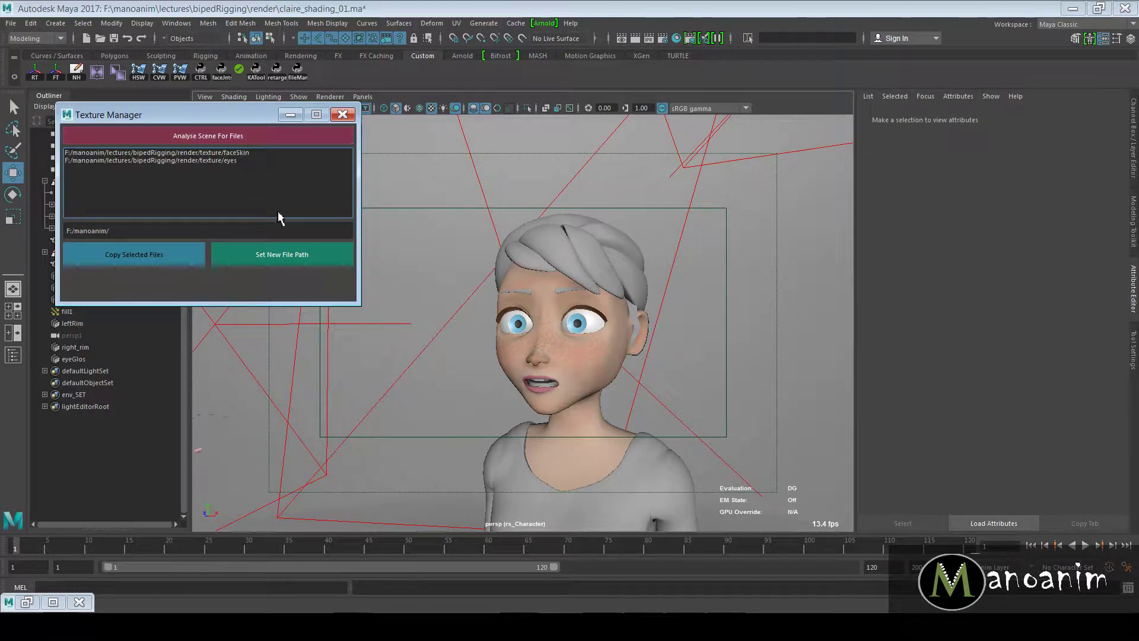
pyautogui.moveTo(216, 162); pyautogui.dragTo(217, 153)
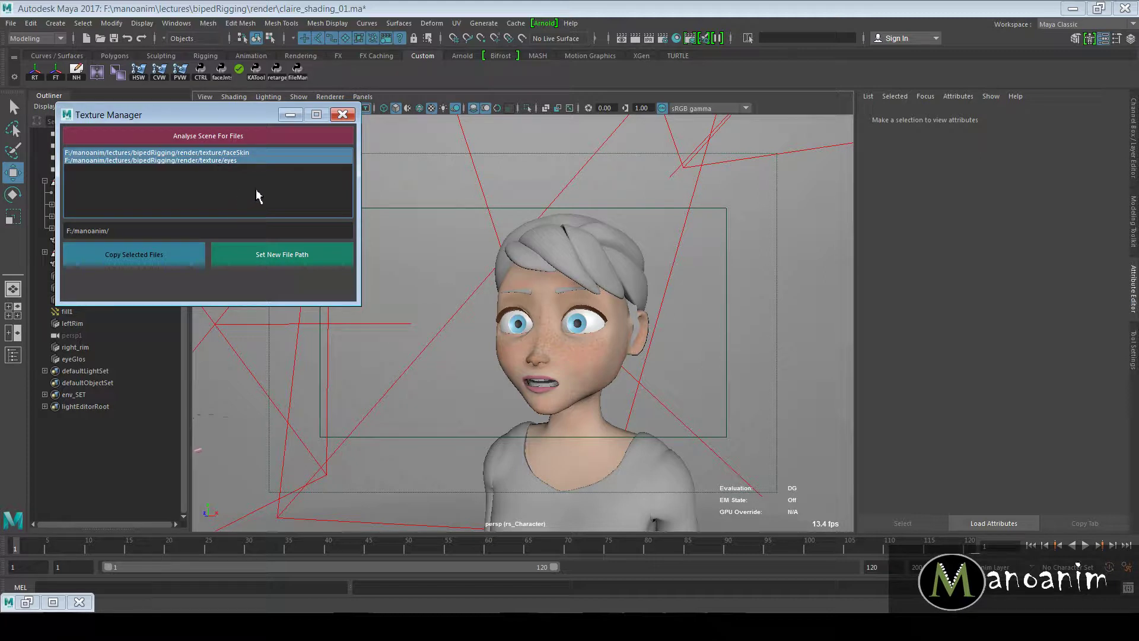
# - Trace the cornea's blinn2 material to file4, showing render/texture/eyes/cornea_diffuse.jpg
pyautogui.click(616, 351)
pyautogui.click(583, 321)
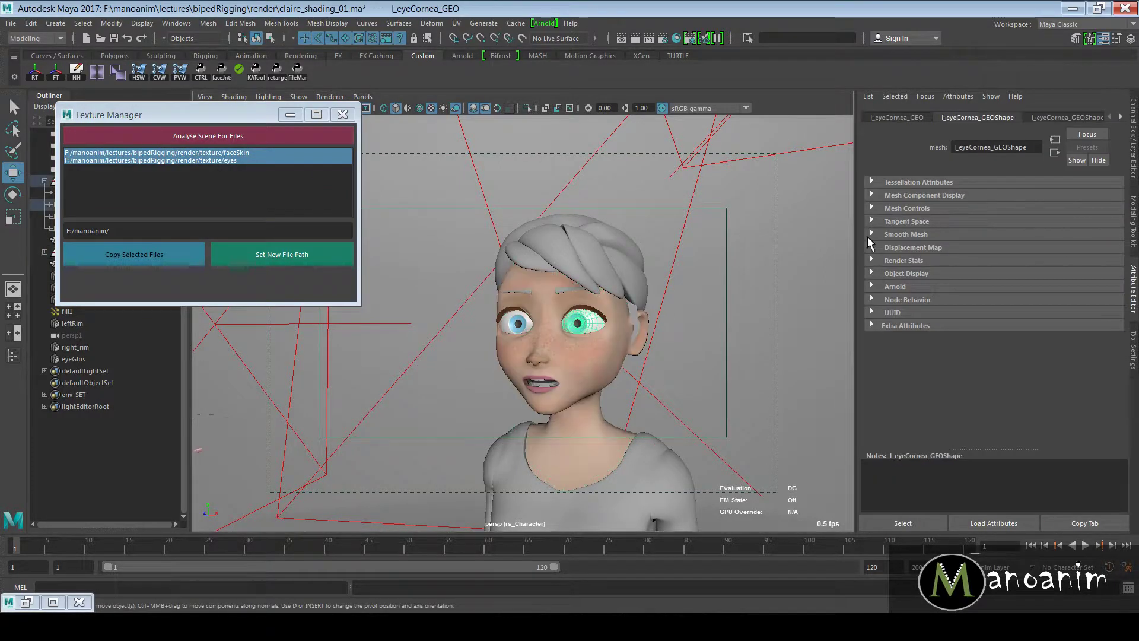
pyautogui.click(1120, 117)
pyautogui.click(1119, 118)
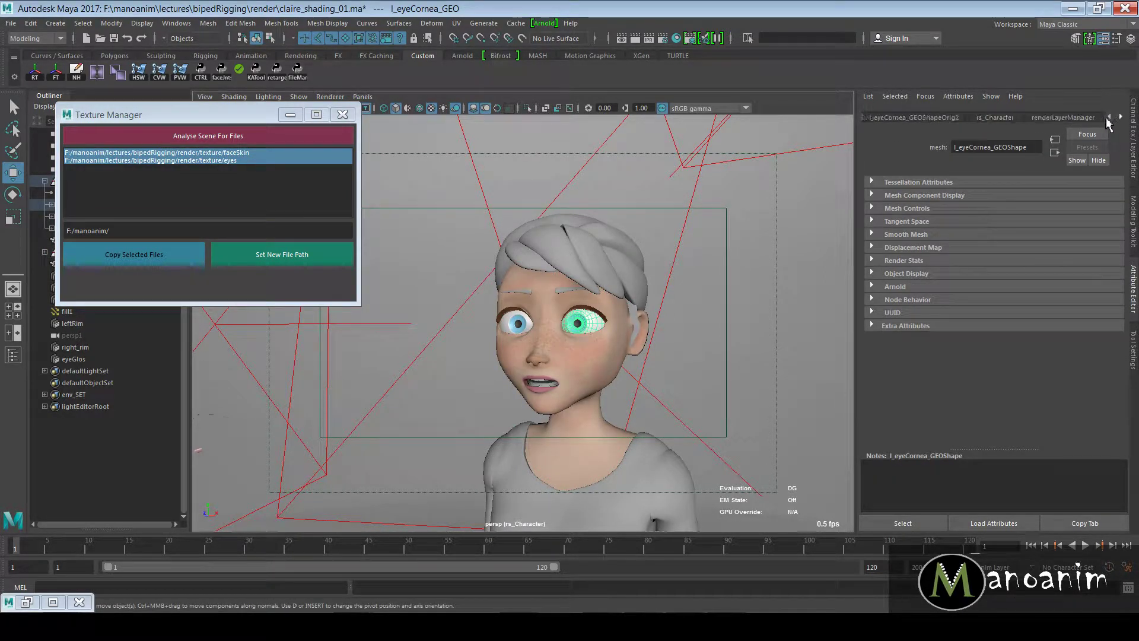
pyautogui.click(1120, 117)
pyautogui.click(1119, 117)
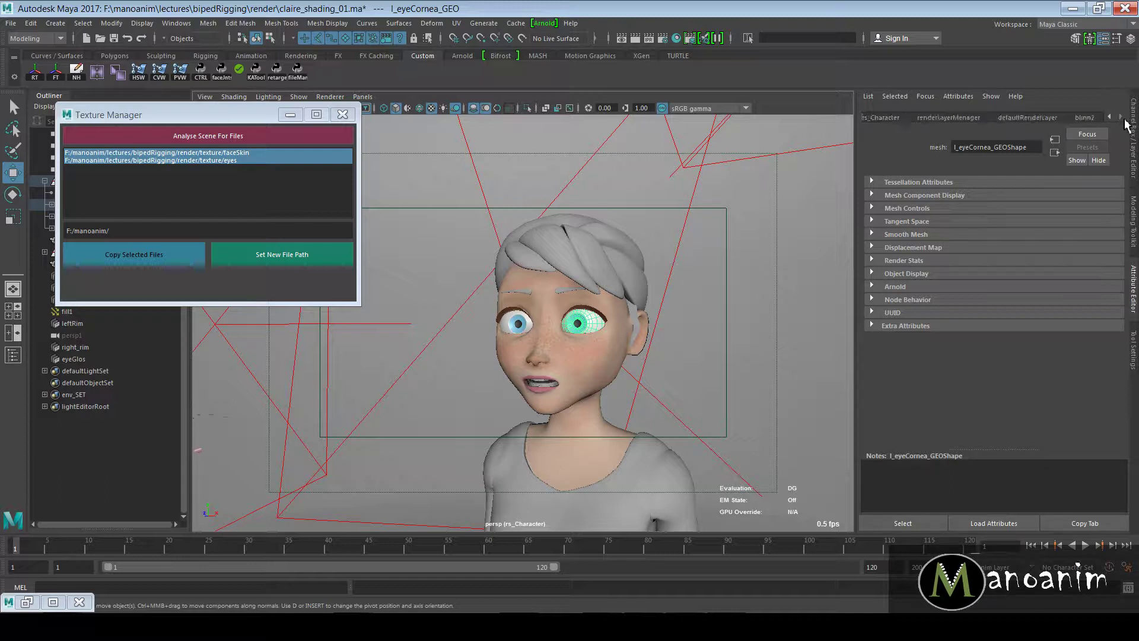
pyautogui.click(1087, 118)
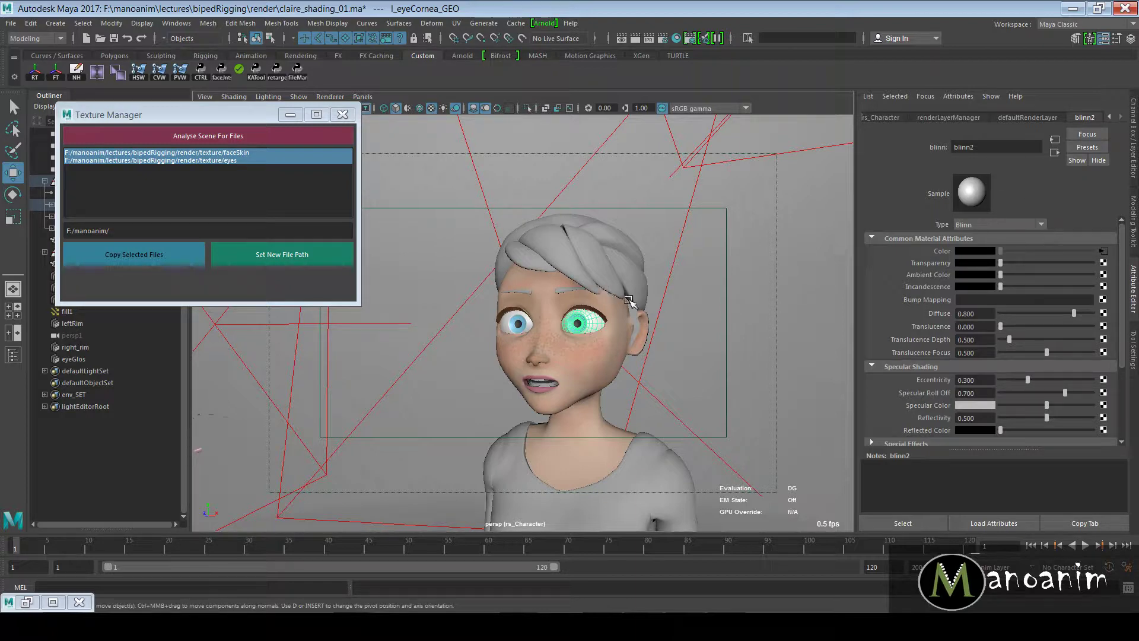
pyautogui.click(1104, 251)
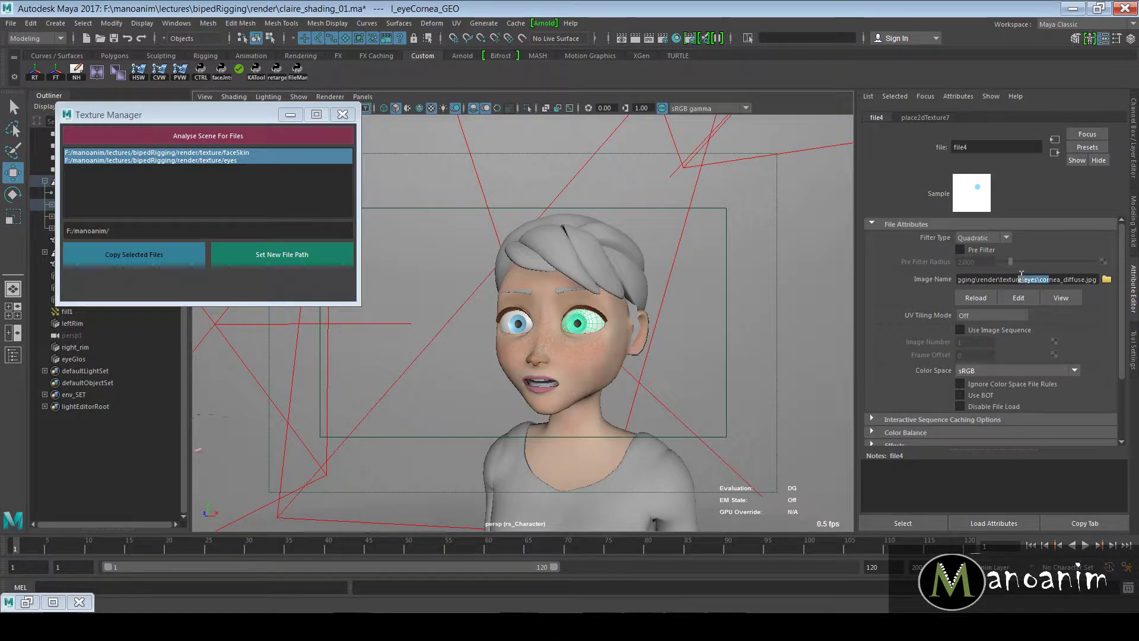
pyautogui.moveTo(1081, 279); pyautogui.dragTo(1050, 284)
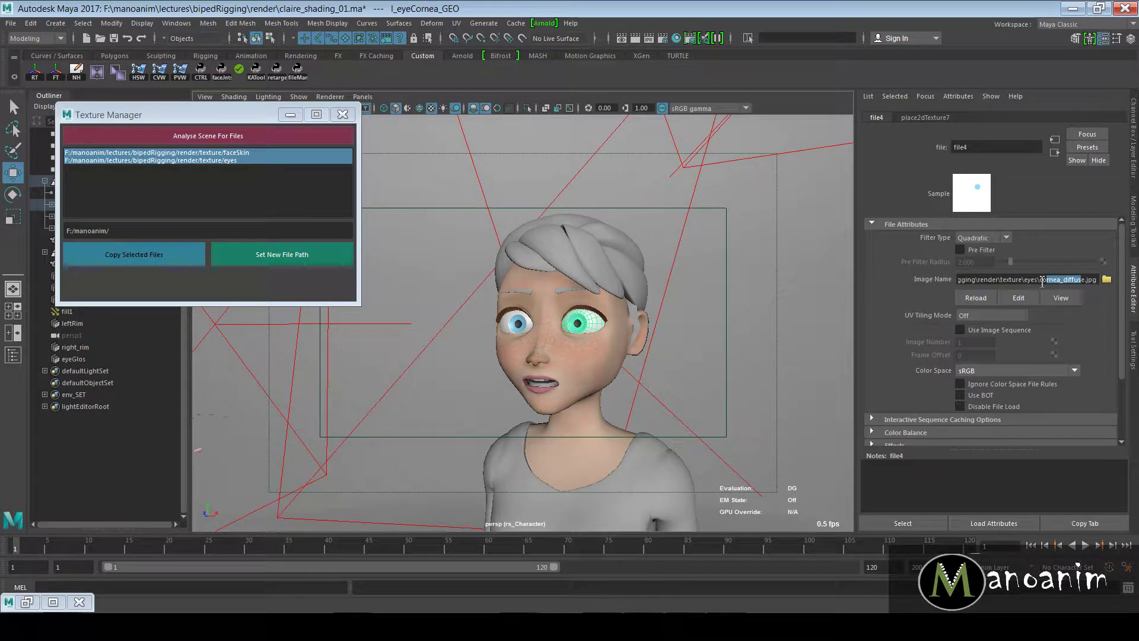
pyautogui.click(1078, 280)
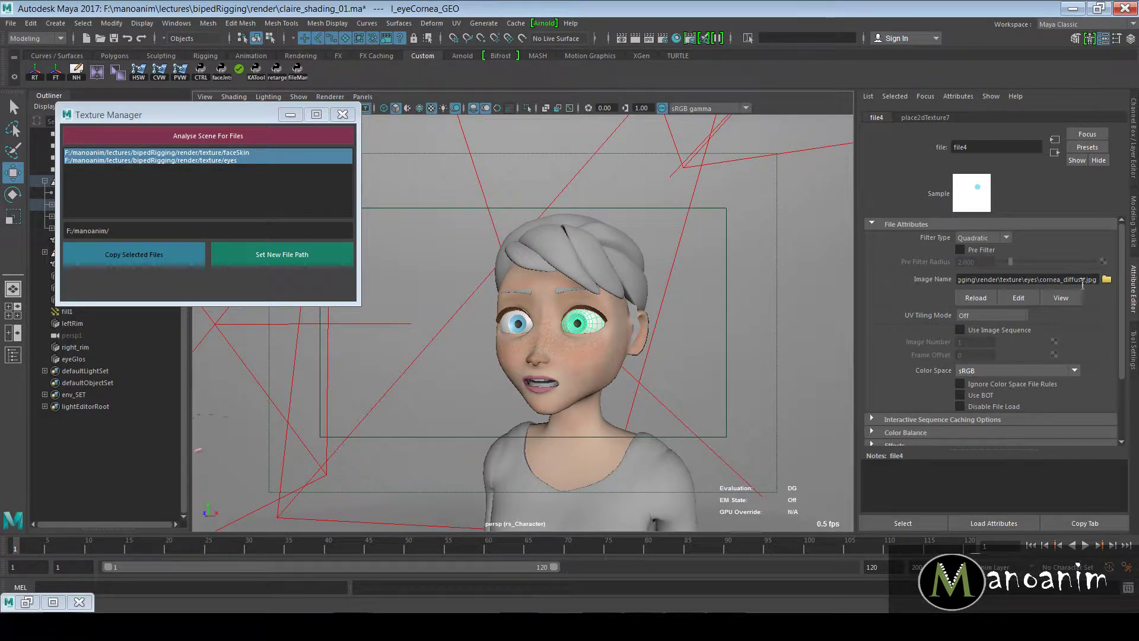
# - Trace the head's lambert2 material to file3 and highlight the faceSkin folder in its path
pyautogui.click(606, 341)
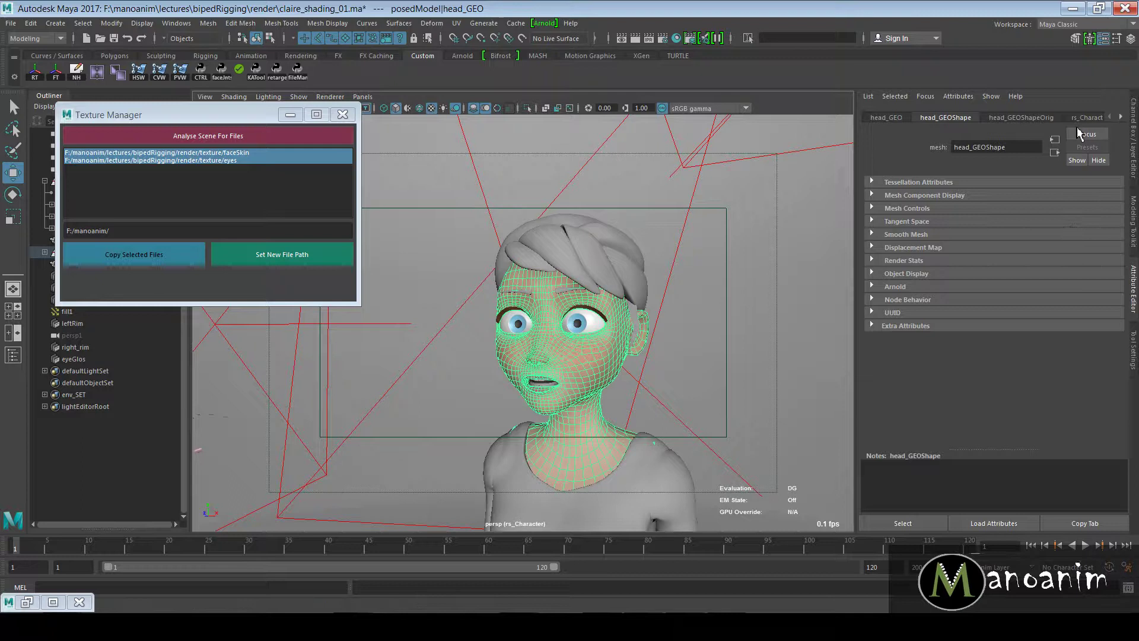
pyautogui.click(1121, 117)
pyautogui.click(1120, 117)
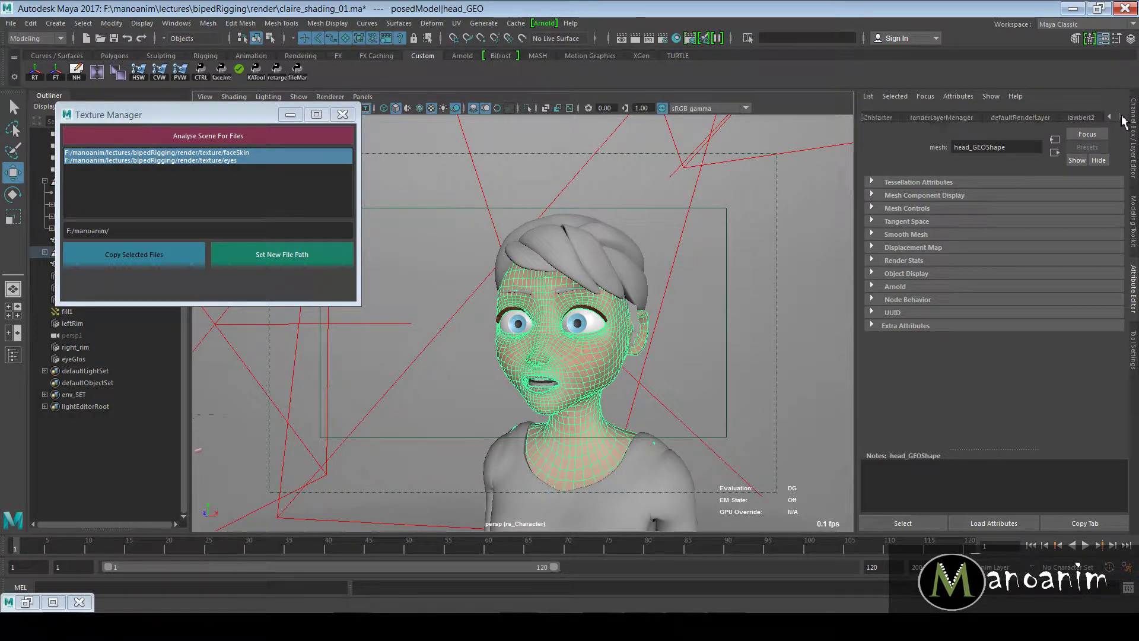
pyautogui.click(1078, 117)
pyautogui.click(1103, 251)
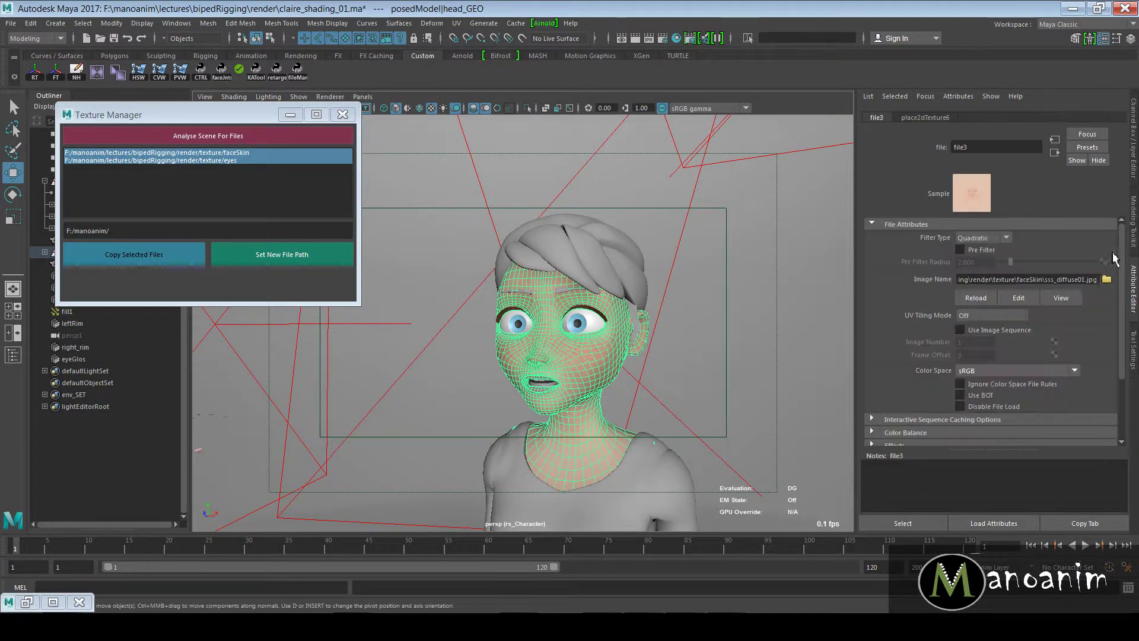
pyautogui.moveTo(1019, 279); pyautogui.dragTo(1065, 275)
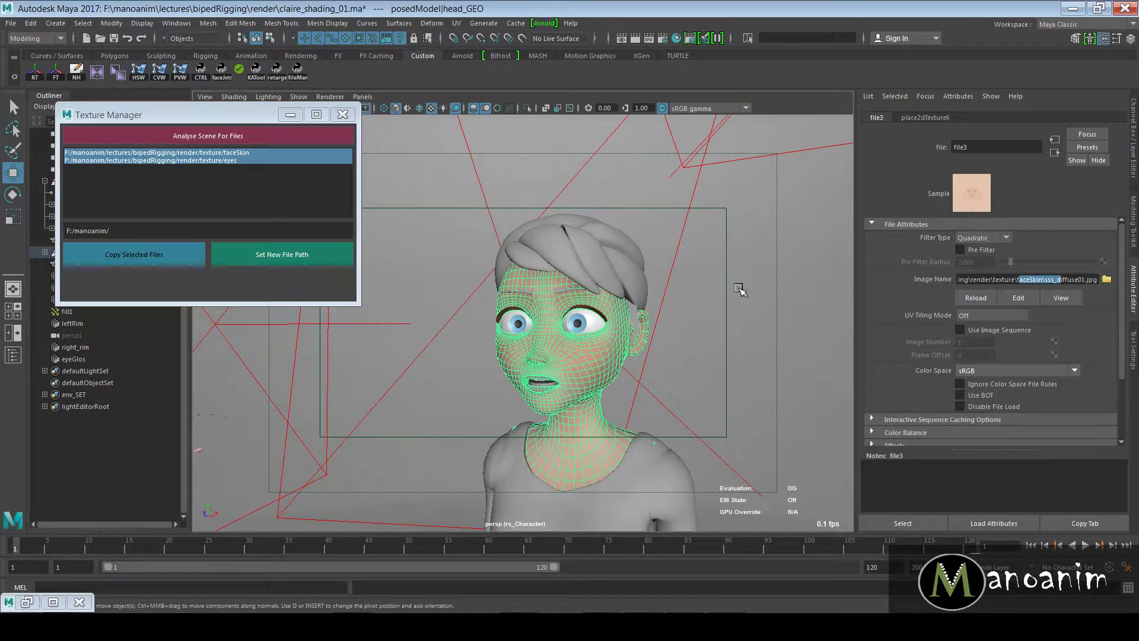
pyautogui.click(663, 178)
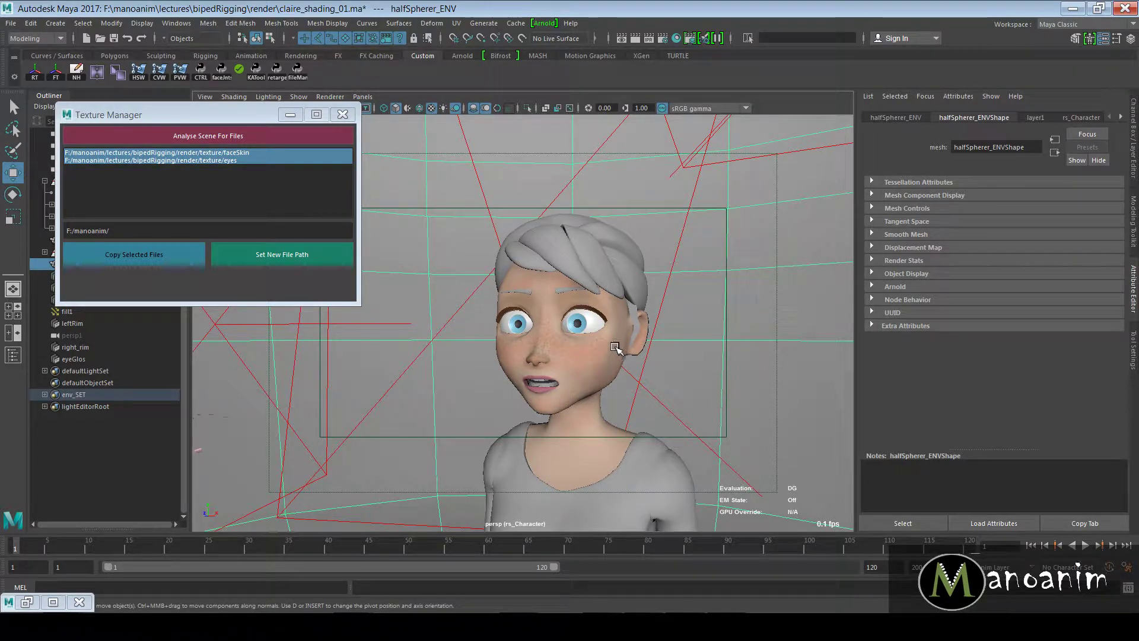
# - Reselect the head, return to file3, and select its whole skin texture path
pyautogui.click(628, 346)
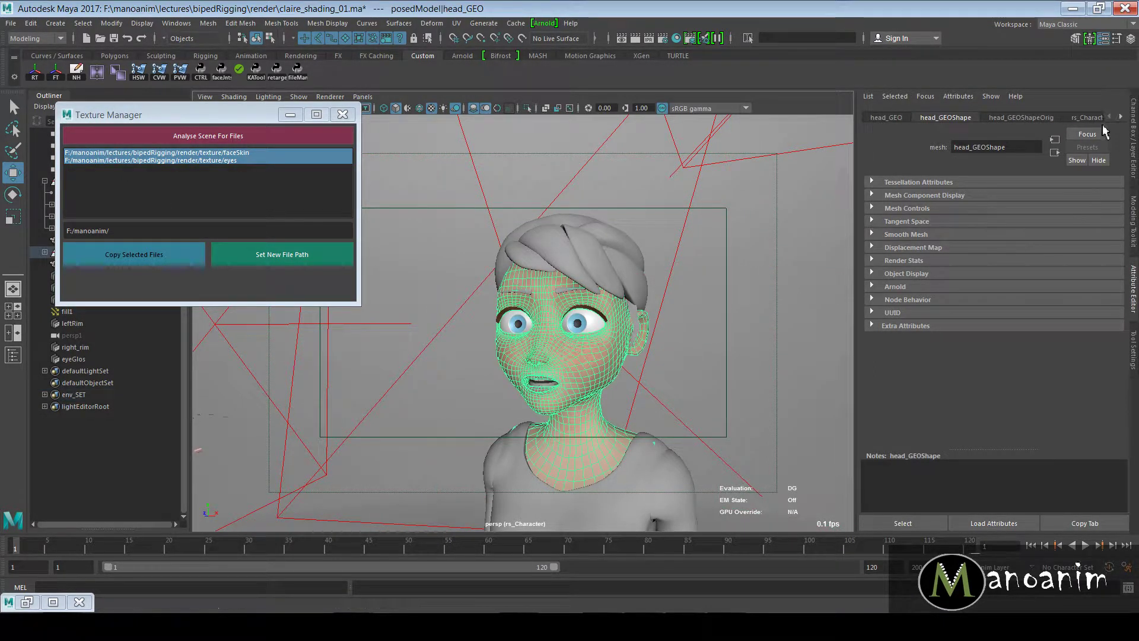
pyautogui.click(1121, 117)
pyautogui.click(1121, 117)
pyautogui.click(1121, 117)
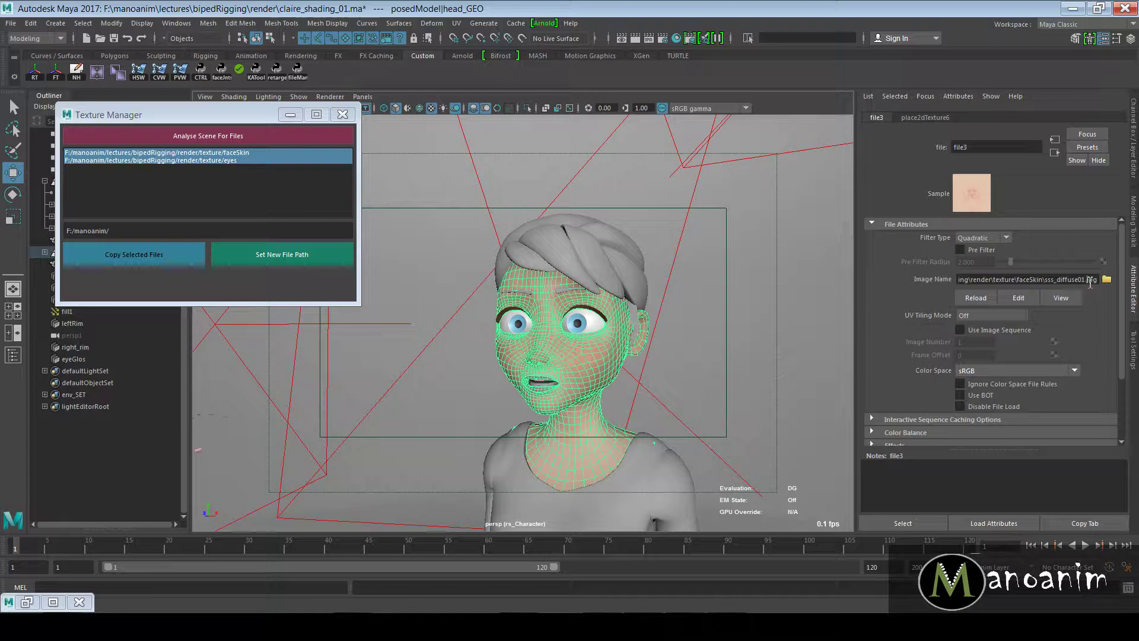
pyautogui.tripleClick(1090, 283)
# - Browse for file3's texture and go to the render texture folder holding eyes and faceSkin
pyautogui.click(1106, 279)
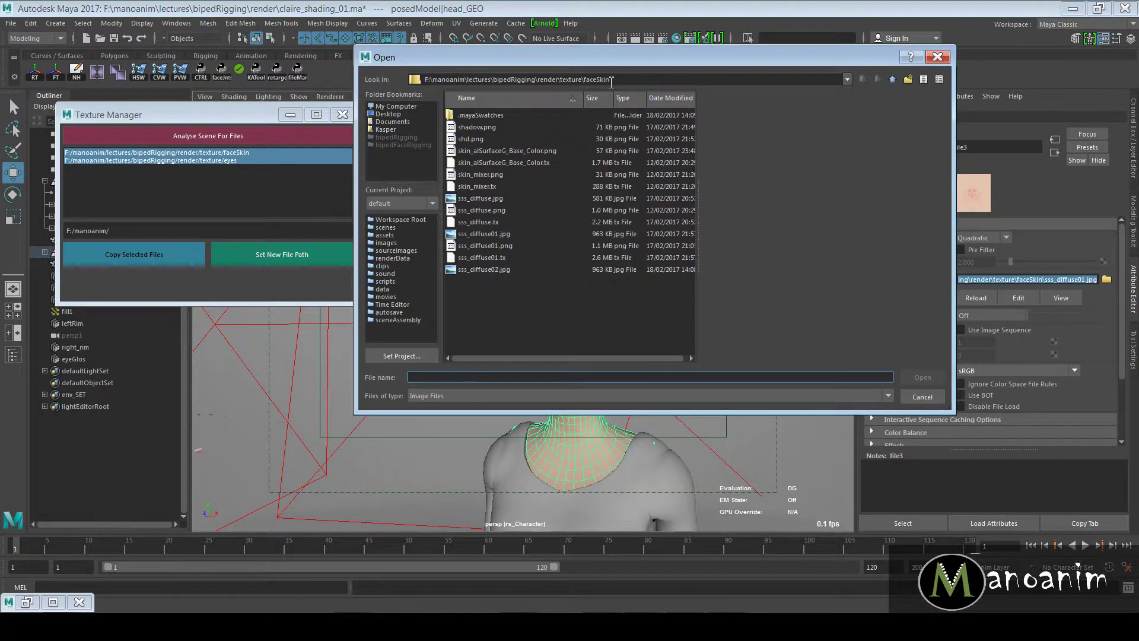
pyautogui.write('F:\\manoanim\\lectures\\bipedRigging\\render\\texture\\faceSkin\\sss_diffuse01.jpg')
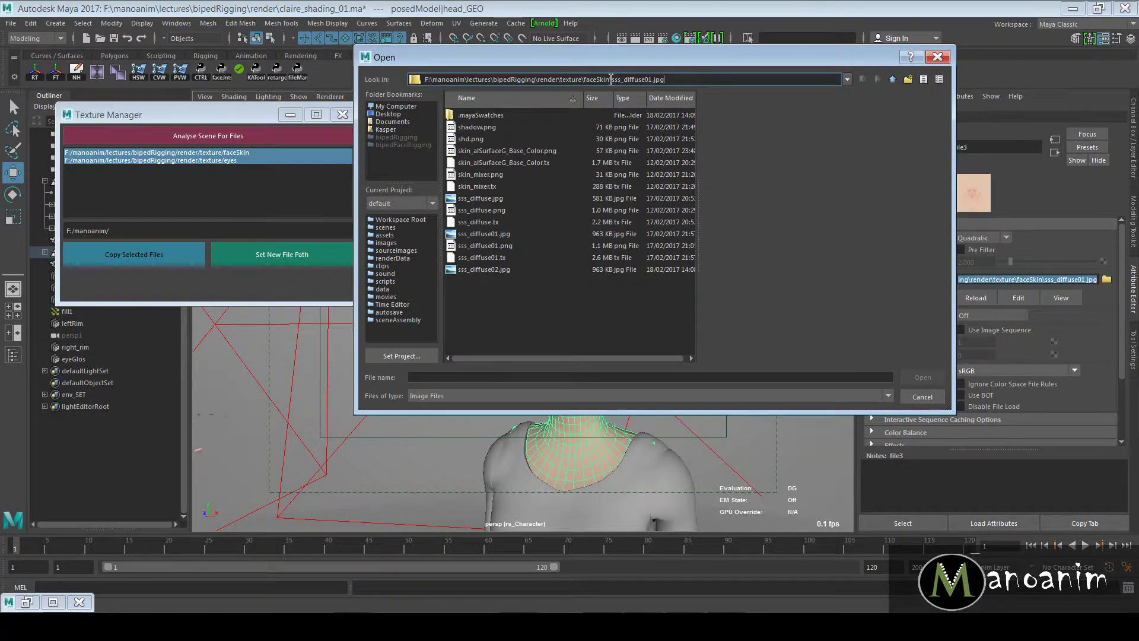
pyautogui.click(584, 79)
pyautogui.hotkey('shift', 'End')
pyautogui.press('BackSpace')
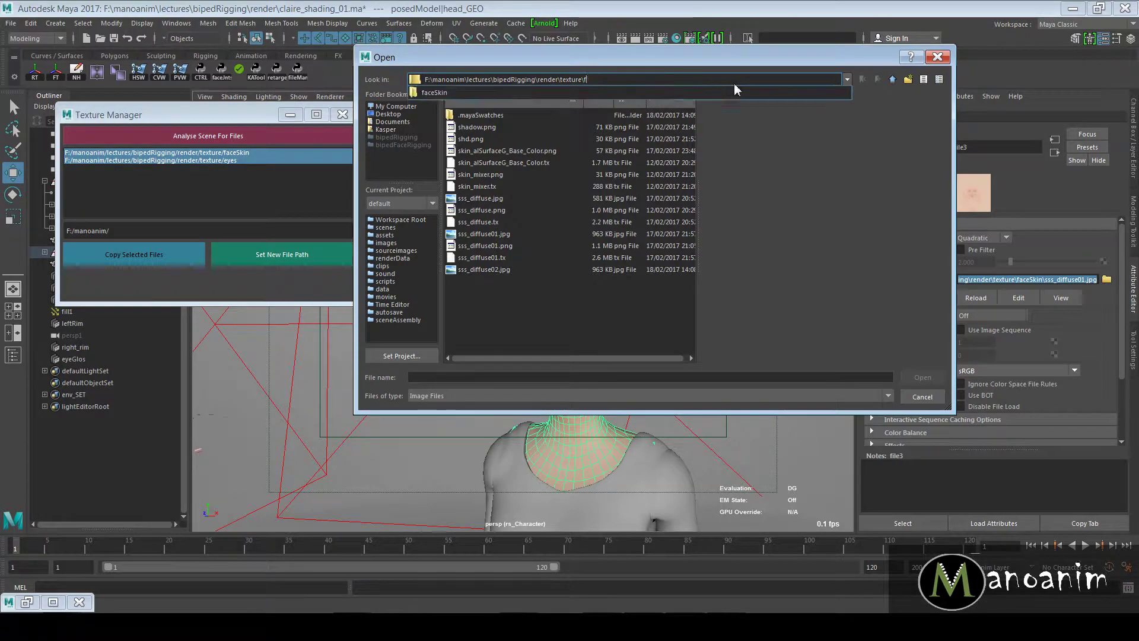
pyautogui.press('Return')
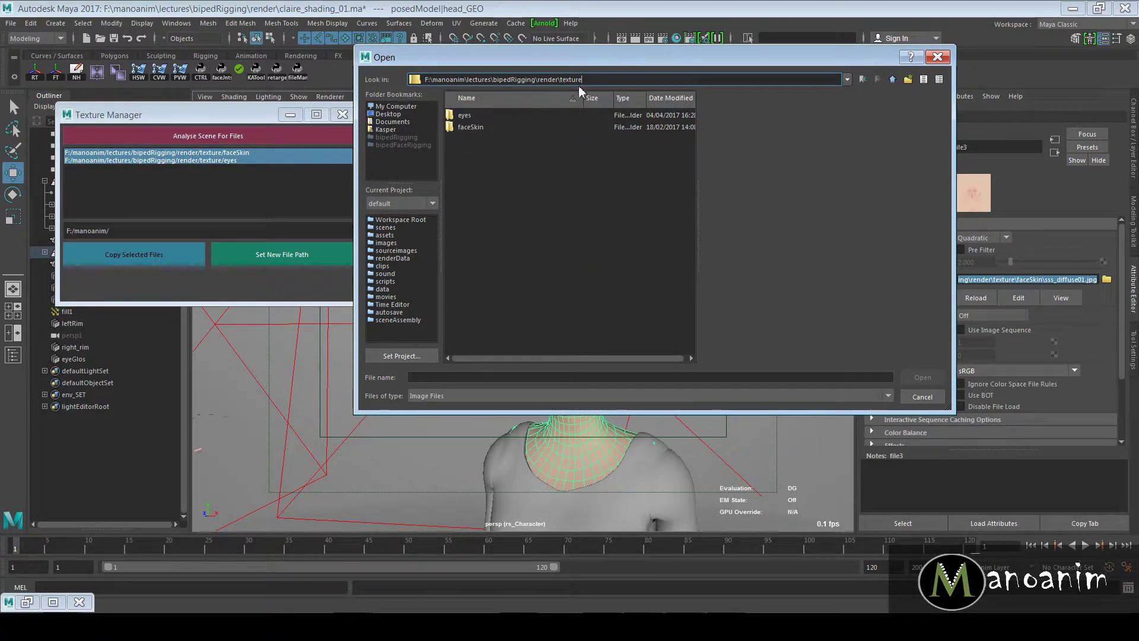
pyautogui.click(515, 152)
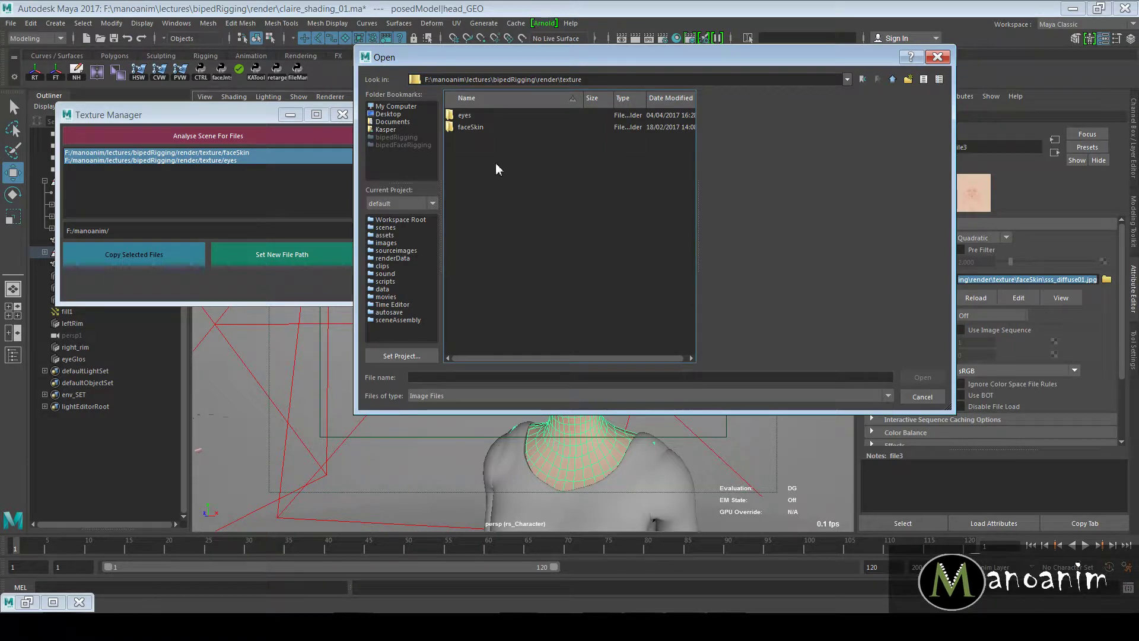
# - Create and enter a new folder named publishFolder, copy its path, and close the browser
pyautogui.click(908, 80)
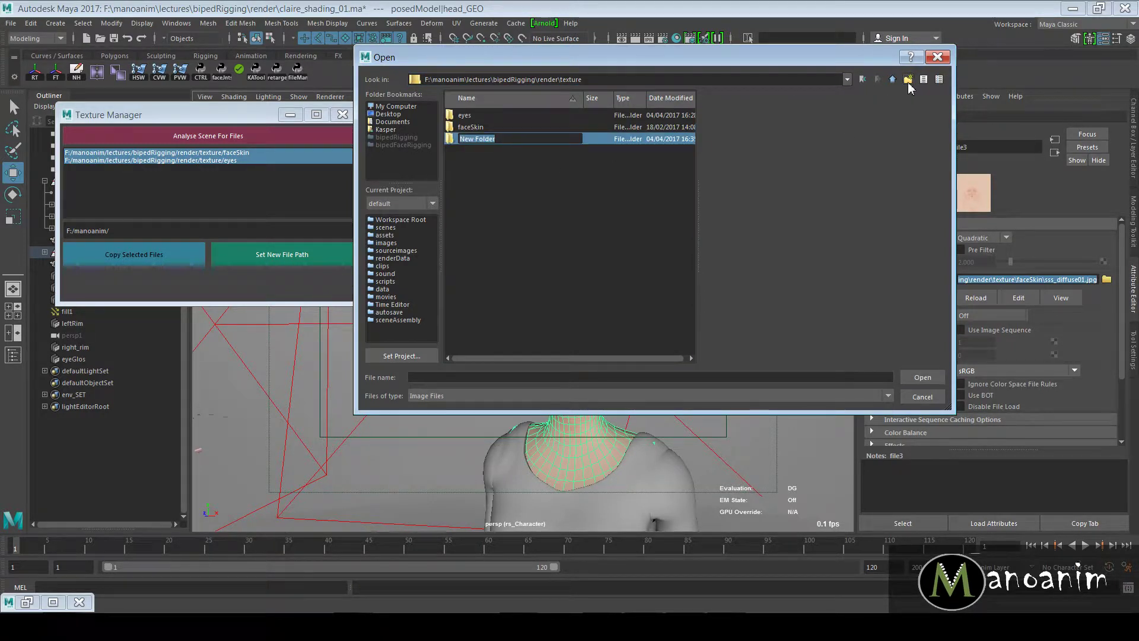
pyautogui.write('publishFolder')
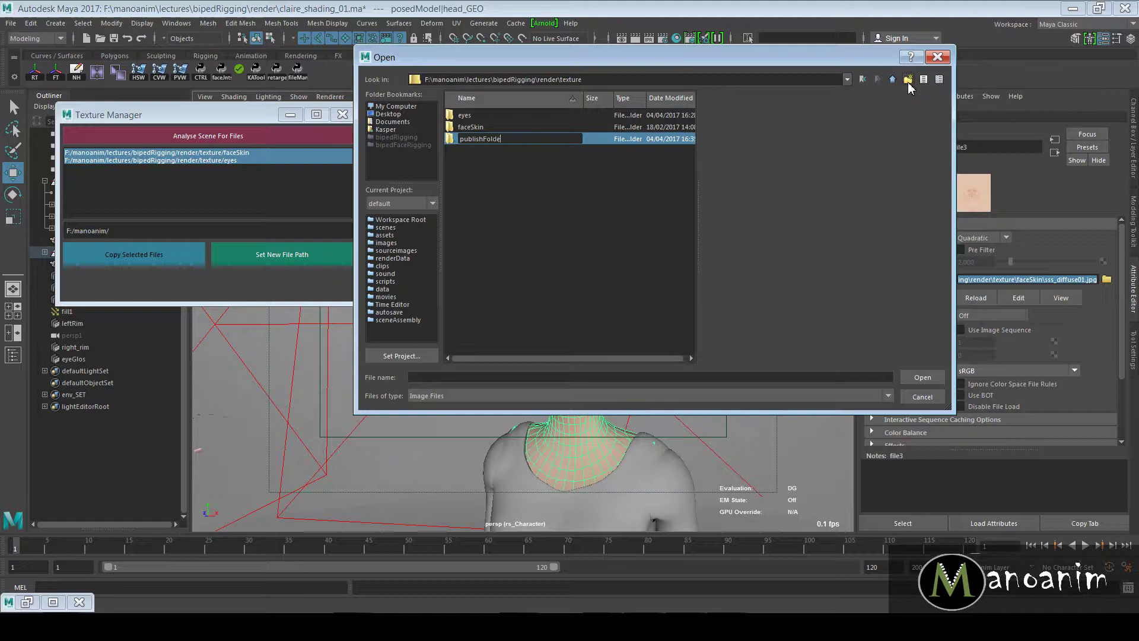
pyautogui.press('Return')
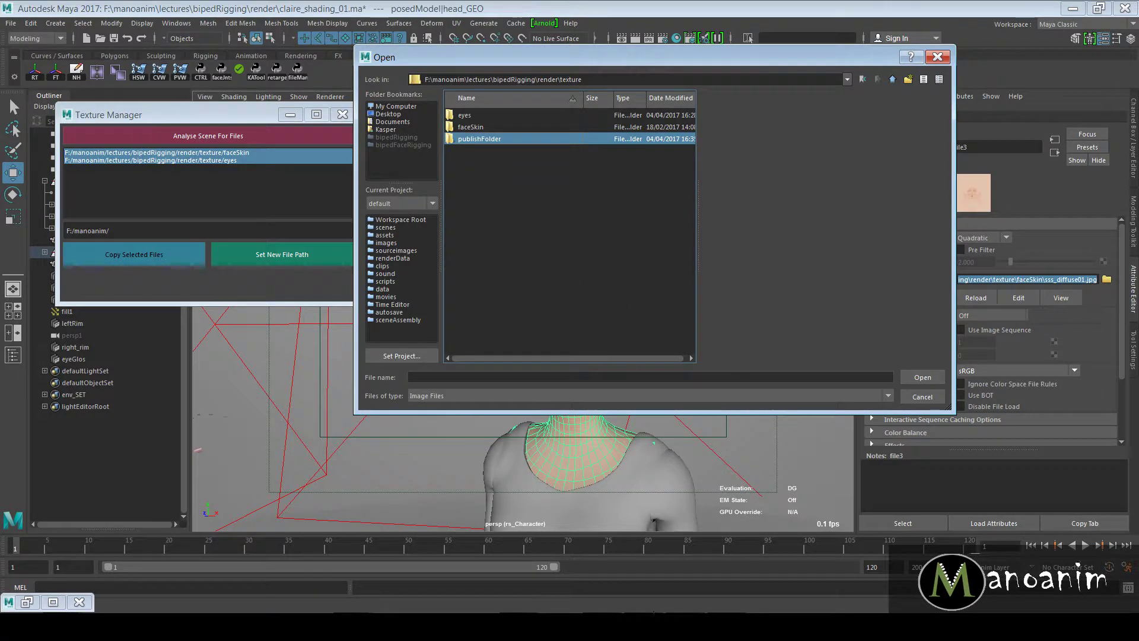
pyautogui.click(930, 376)
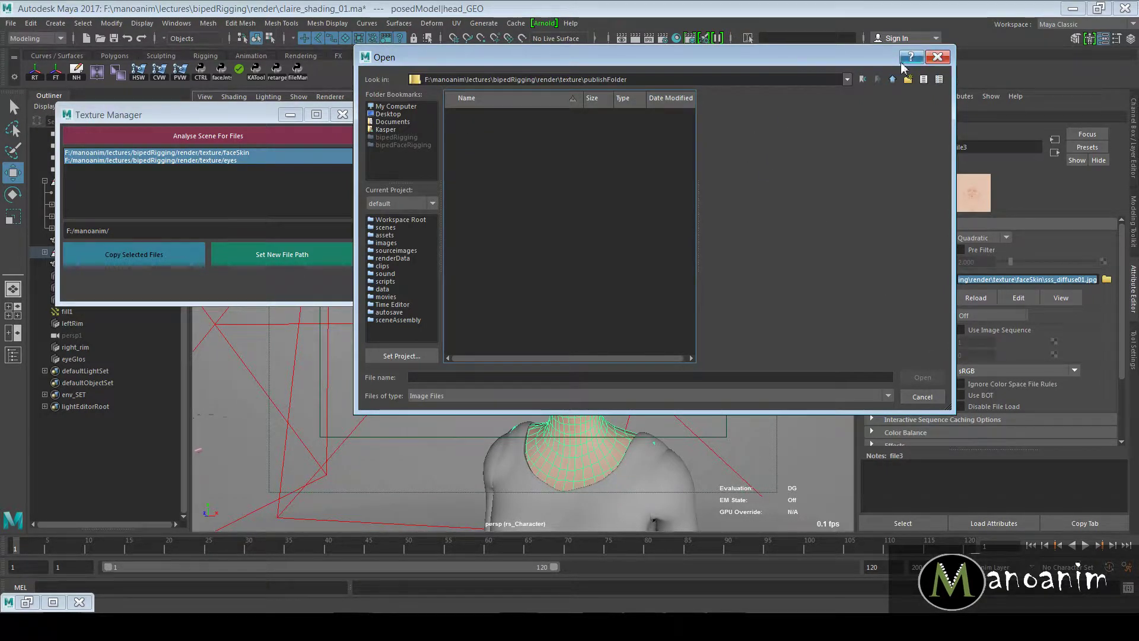
pyautogui.click(593, 79)
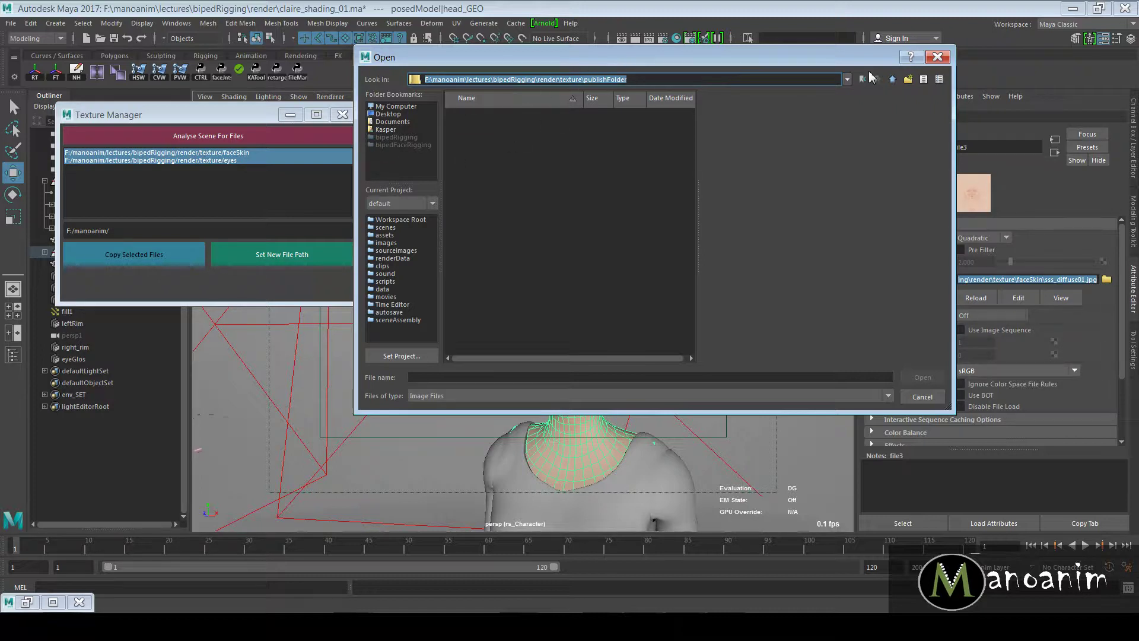
pyautogui.click(938, 57)
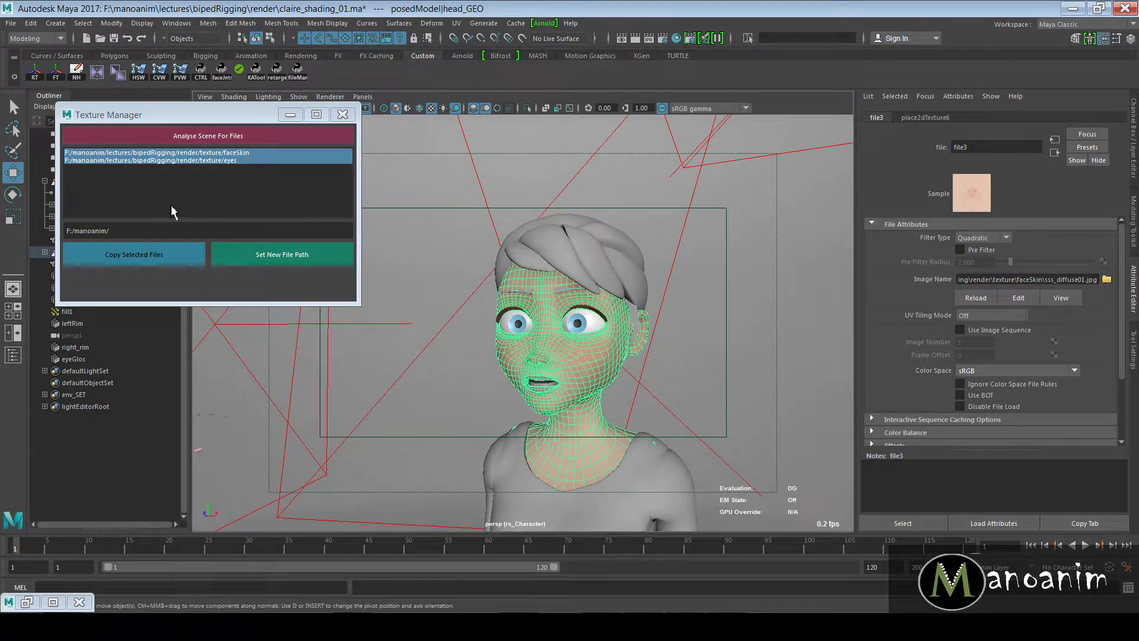
# - Paste the publishFolder path into the Texture Manager's target path field
pyautogui.click(135, 255)
pyautogui.hotkey('ctrl', 'v')
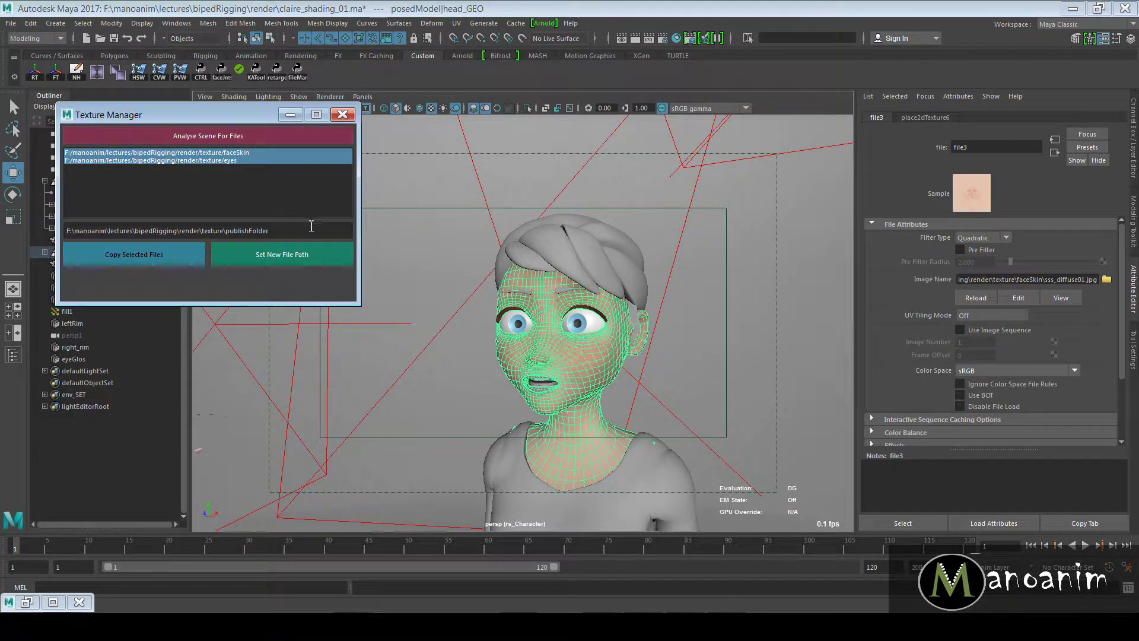
pyautogui.moveTo(311, 227); pyautogui.dragTo(58, 234)
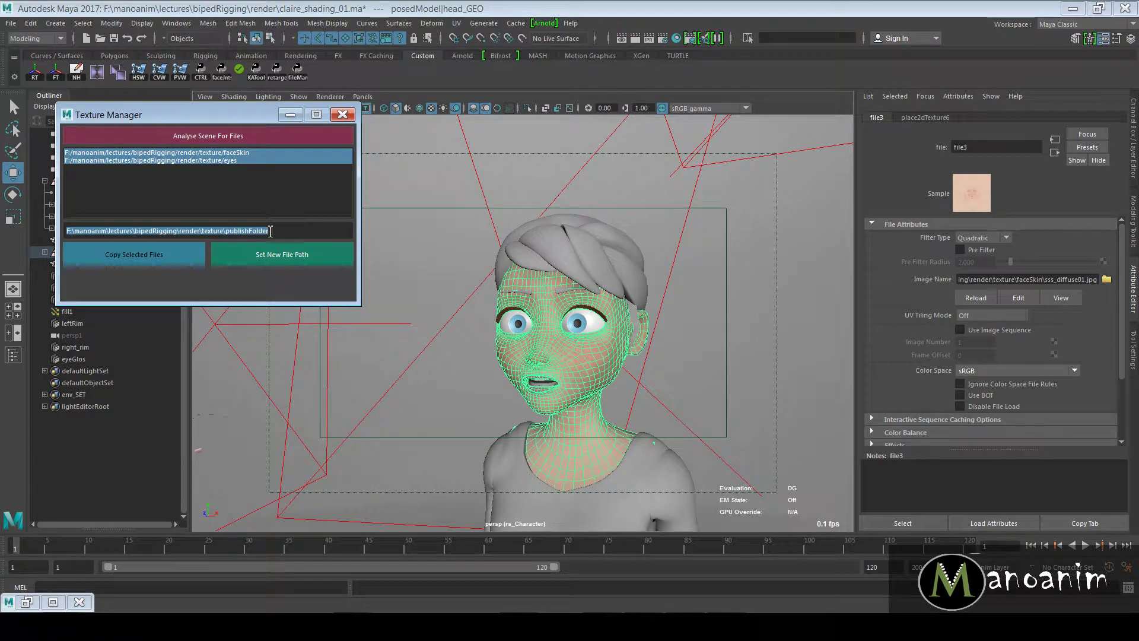
# - Select both faceSkin and eyes paths and copy their textures into publishFolder
pyautogui.click(226, 155)
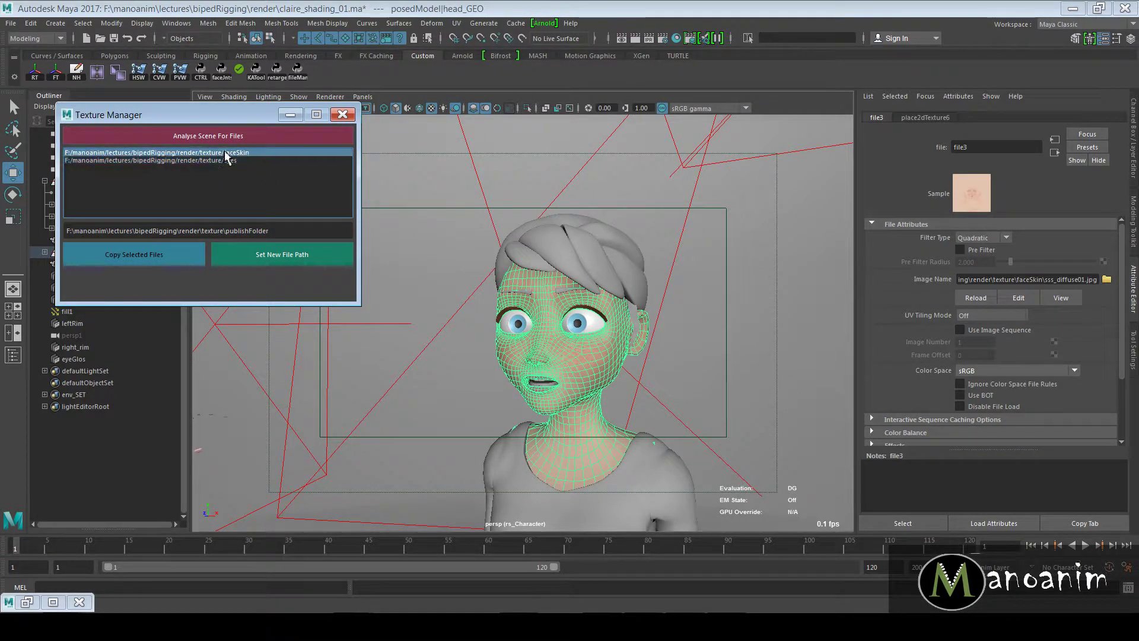
pyautogui.click(231, 161)
pyautogui.keyDown('shift'); pyautogui.click(211, 153); pyautogui.keyUp('shift')
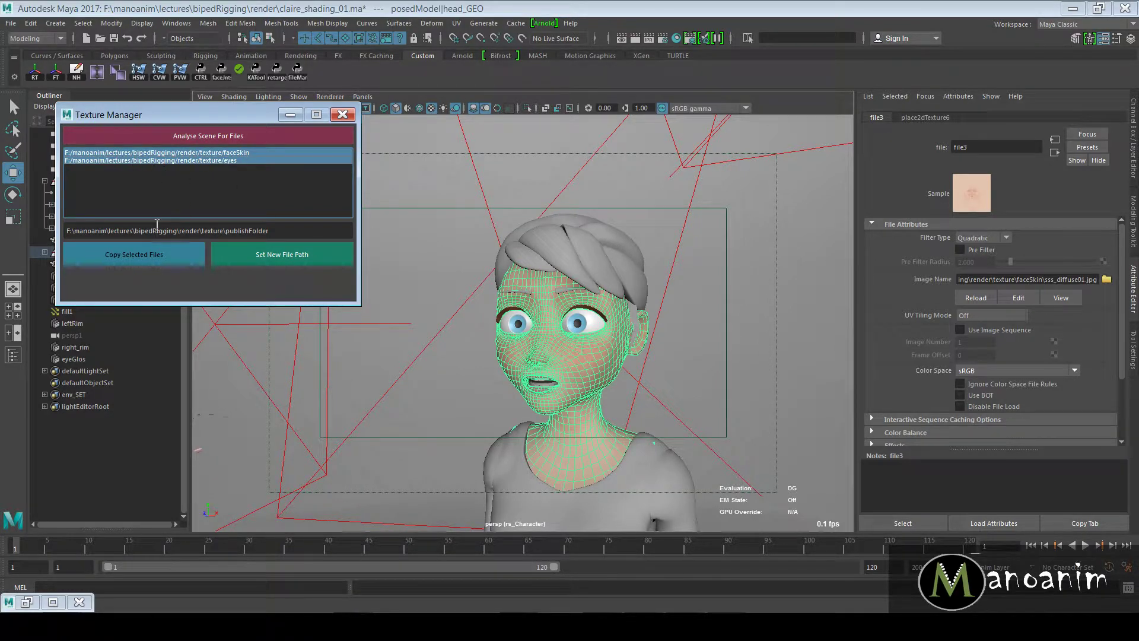
pyautogui.click(157, 254)
pyautogui.click(1106, 279)
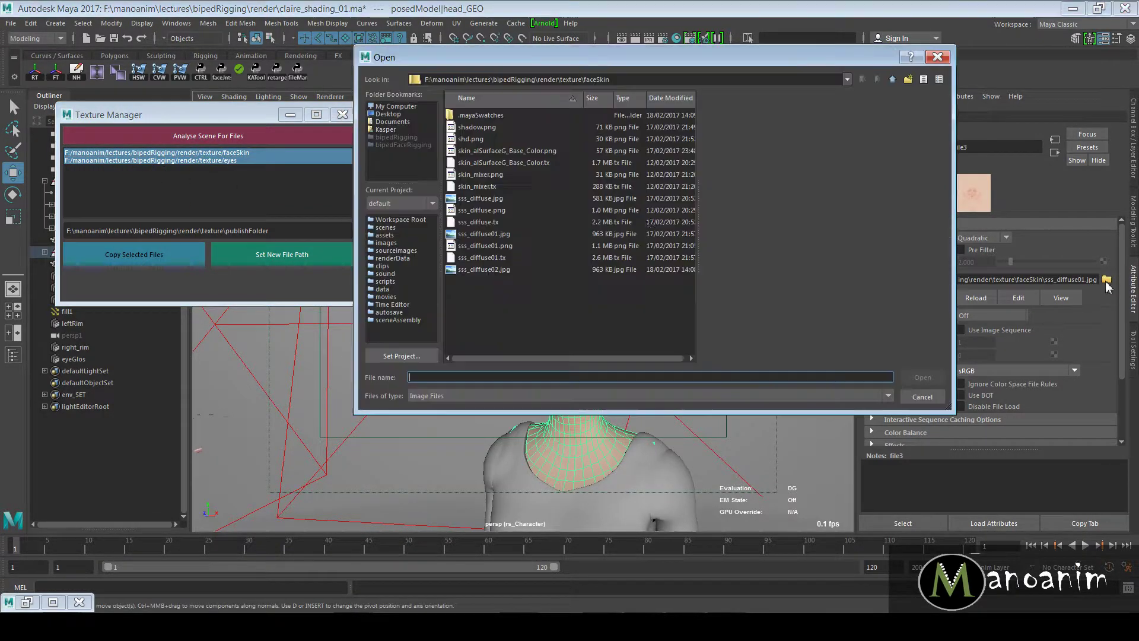
# - Open publishFolder to confirm cornea_diffuse.jpg and sss_diffuse01.jpg were copied, then close the browser
pyautogui.click(892, 81)
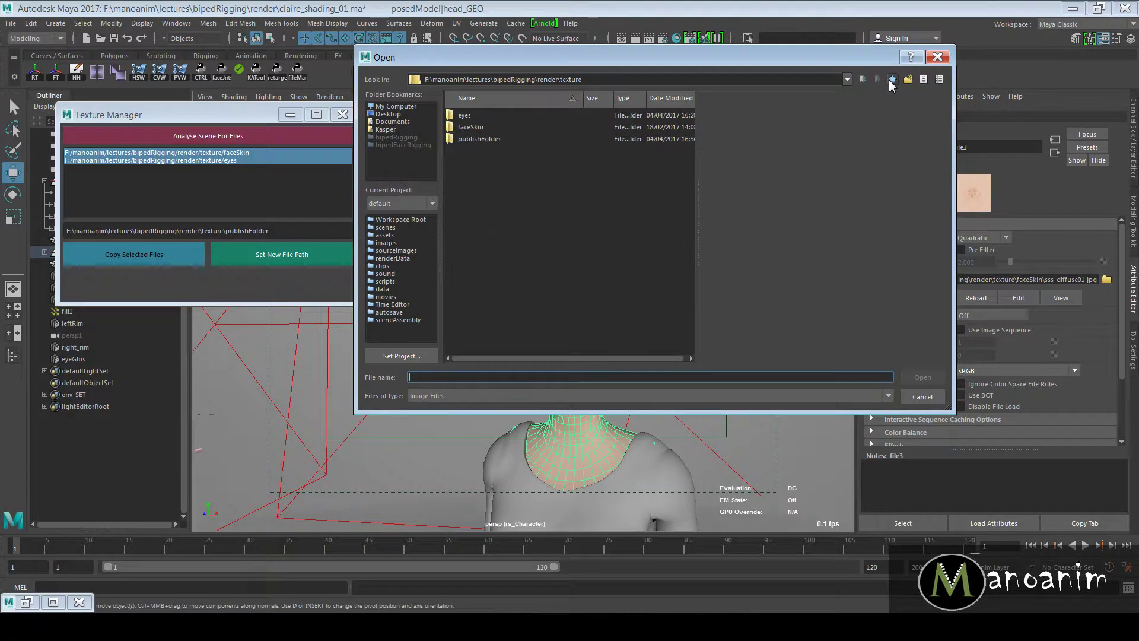
pyautogui.doubleClick(499, 140)
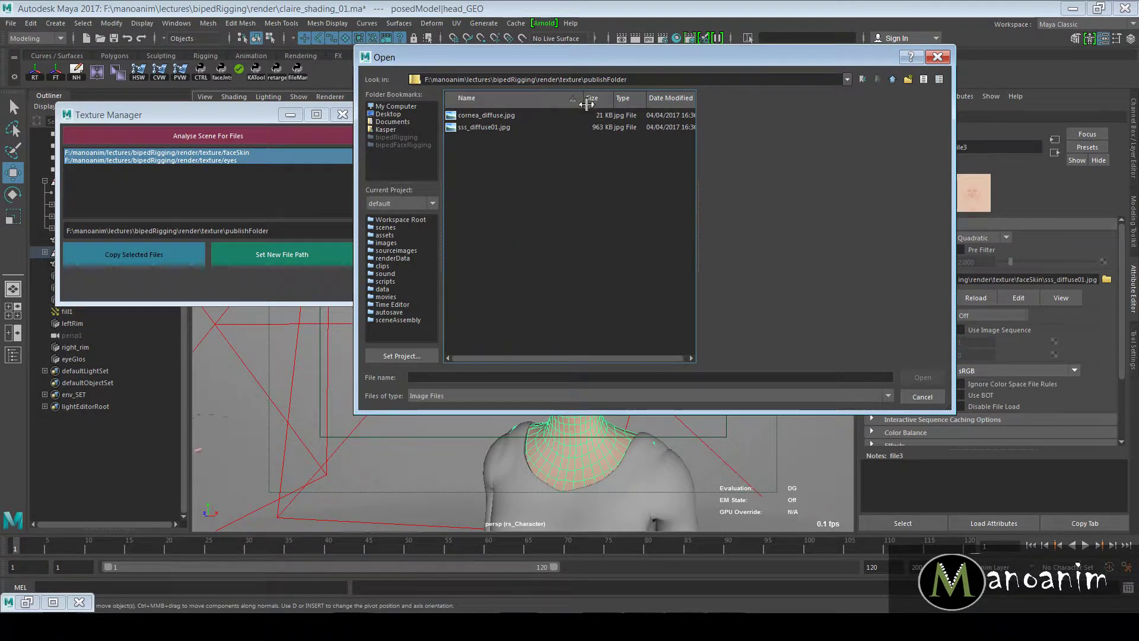
pyautogui.click(937, 57)
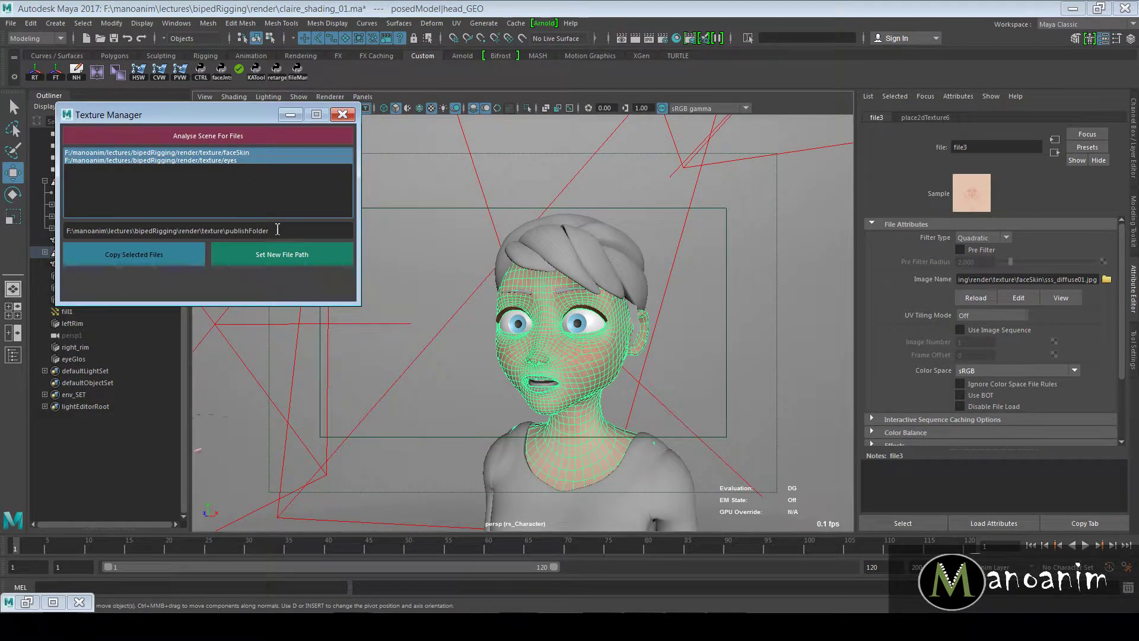
# - Run Set New File Path and confirm file3's skin path now includes publishFolder
pyautogui.click(282, 261)
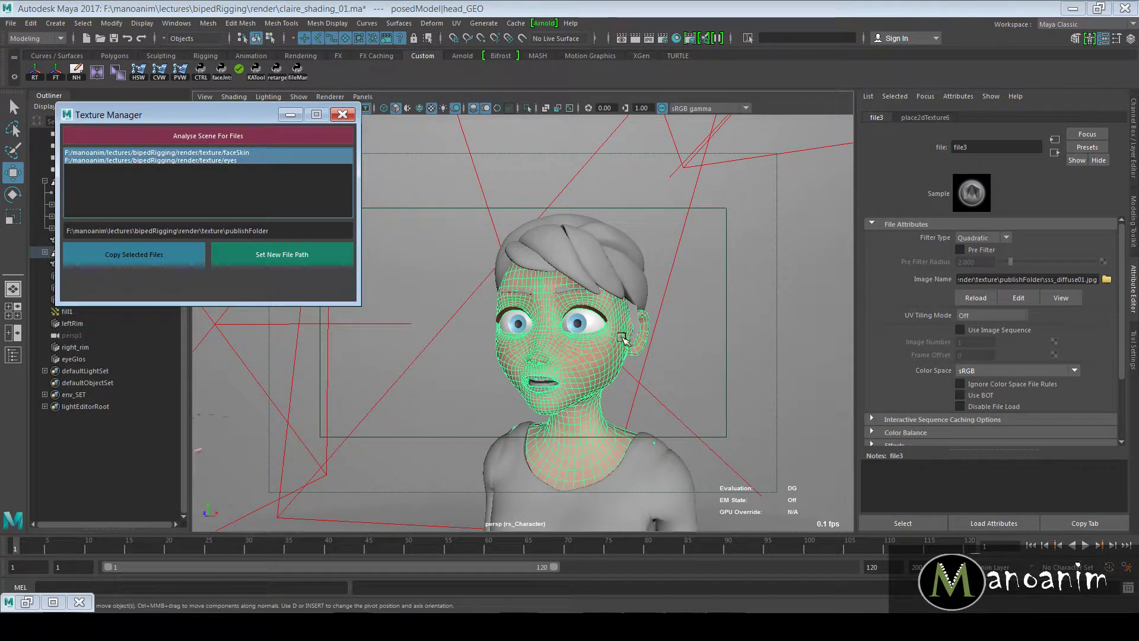
pyautogui.moveTo(995, 279); pyautogui.dragTo(1056, 279)
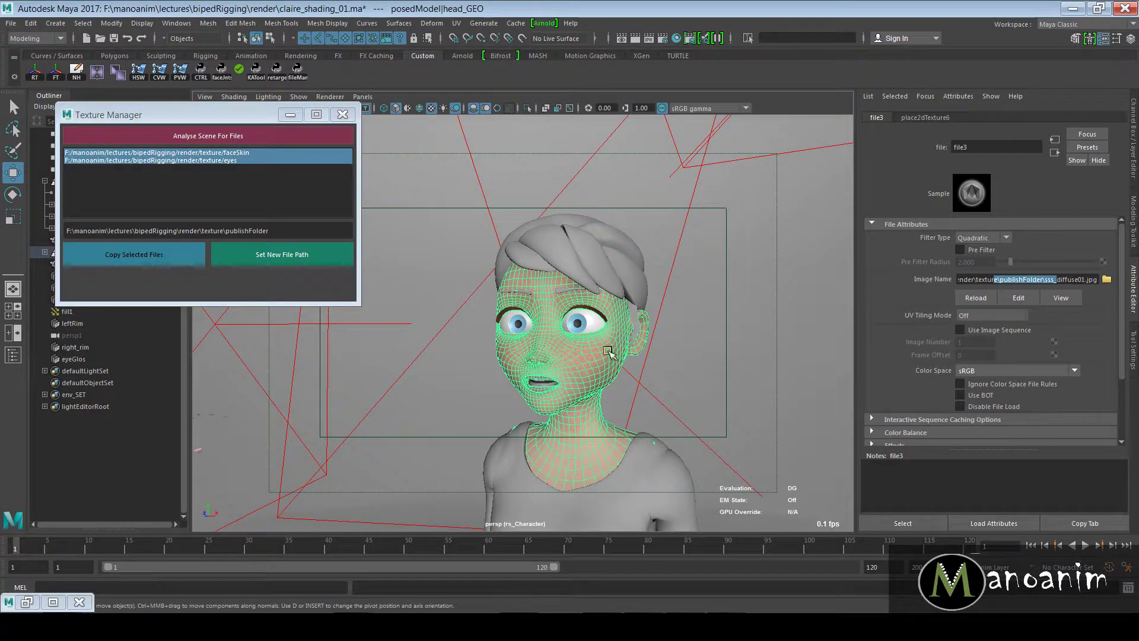
pyautogui.click(1043, 280)
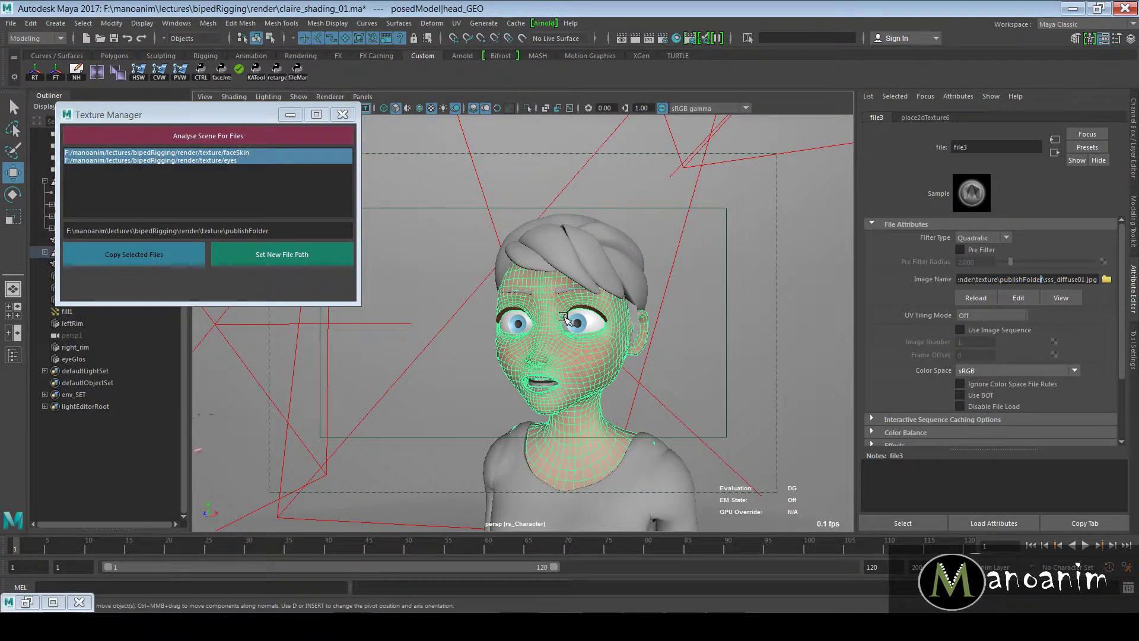
# - Check the cornea's file4 texture now points to publishFolder/cornea_diffuse.jpg
pyautogui.click(587, 321)
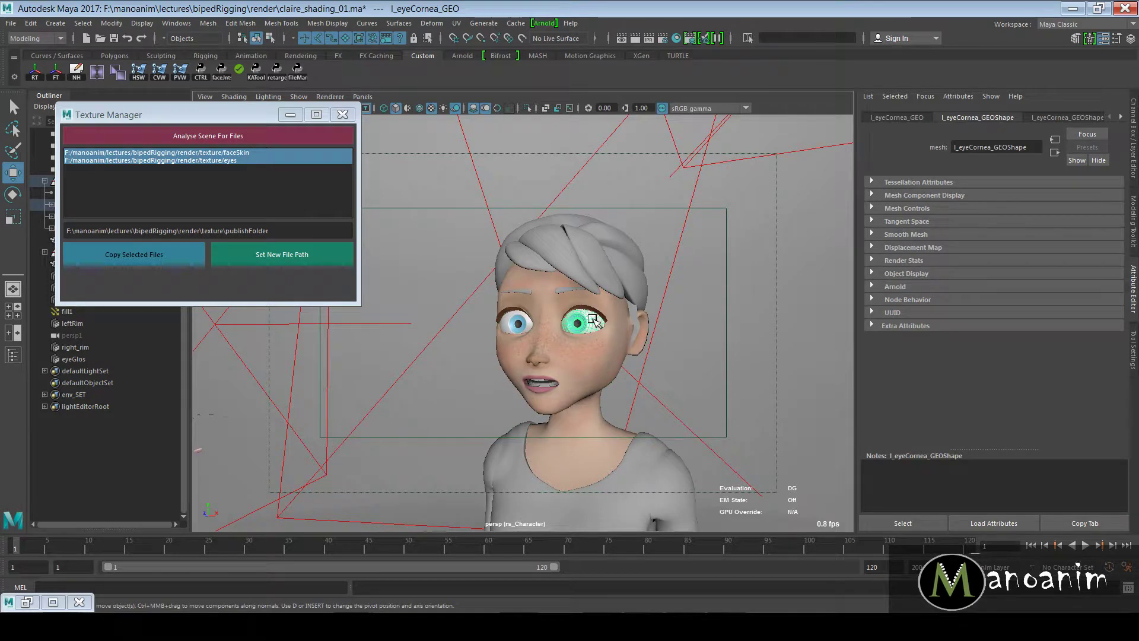
pyautogui.click(1119, 118)
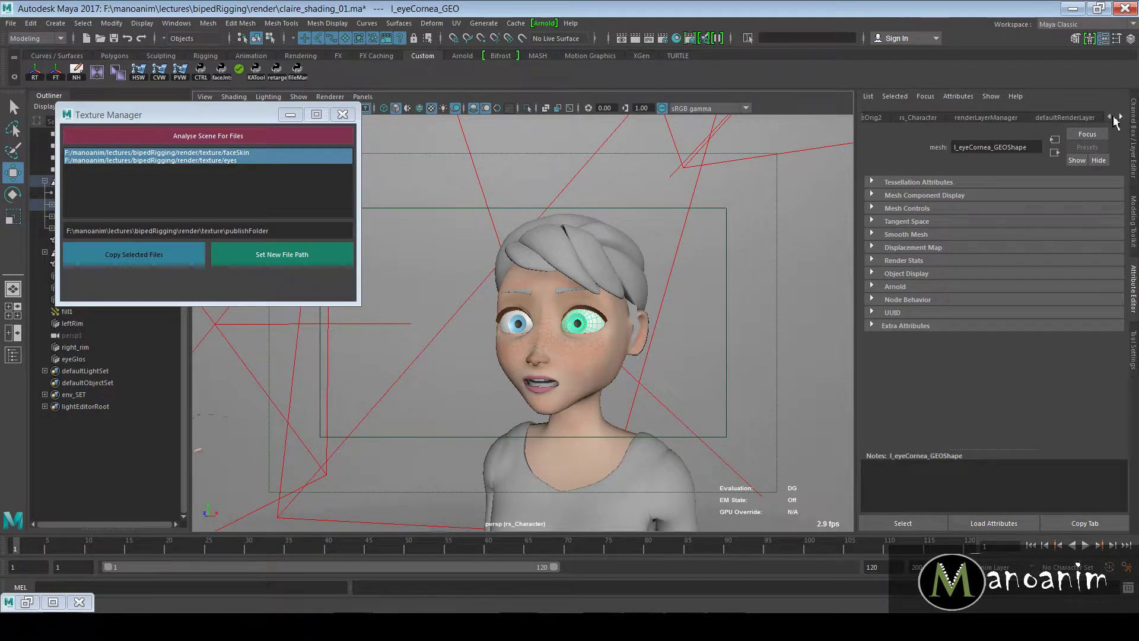
pyautogui.click(1121, 118)
pyautogui.click(1092, 118)
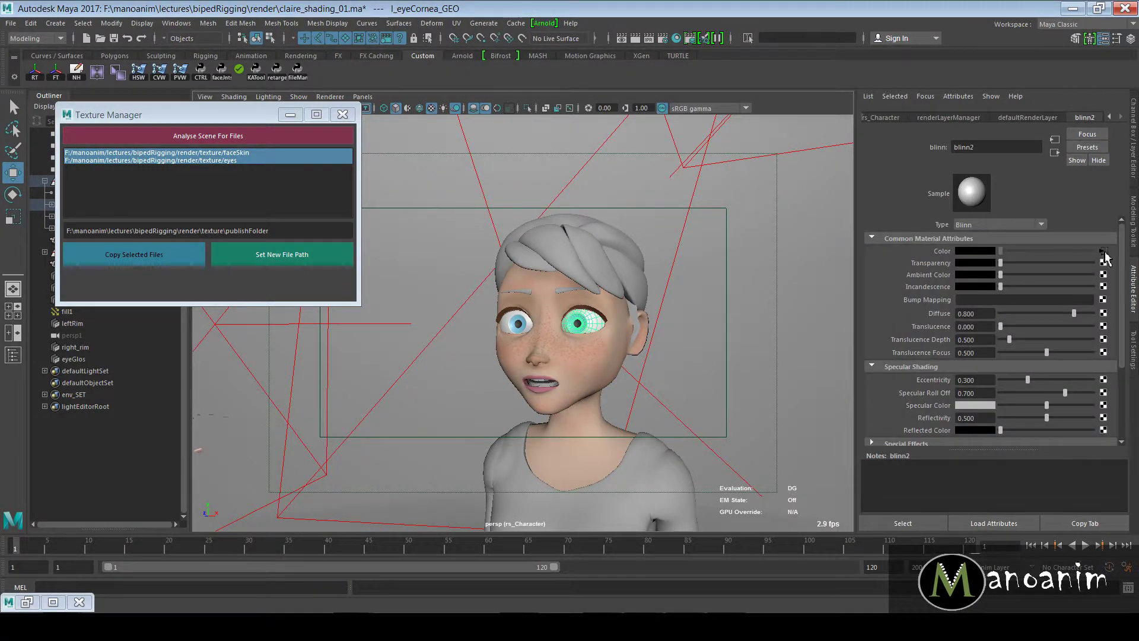
pyautogui.click(1103, 251)
pyautogui.moveTo(1072, 279); pyautogui.dragTo(1037, 279)
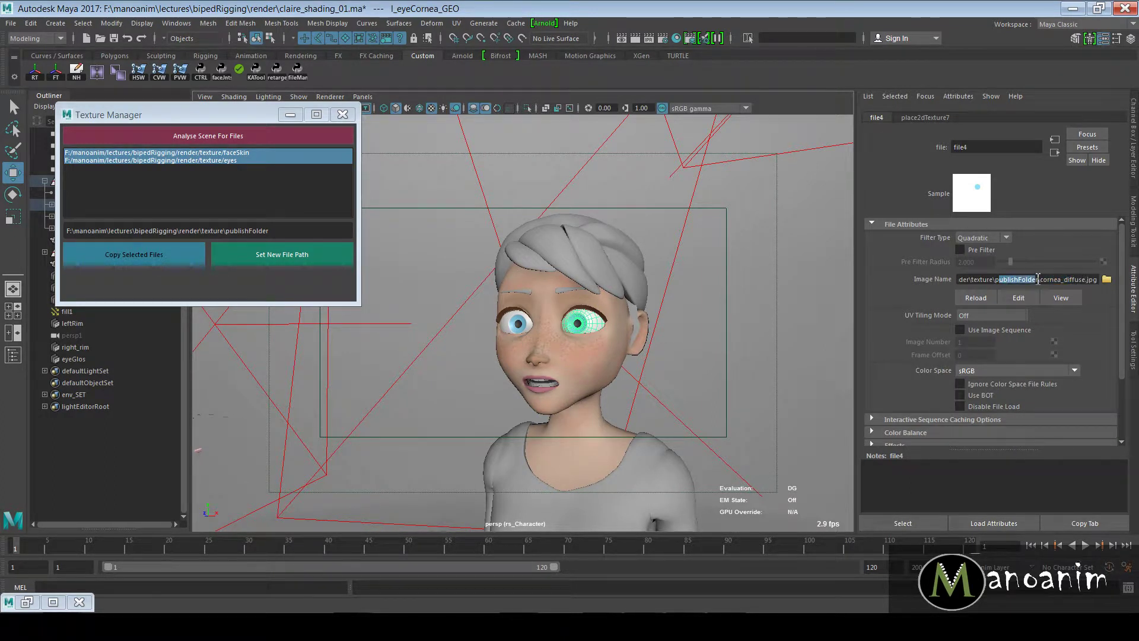
pyautogui.click(617, 347)
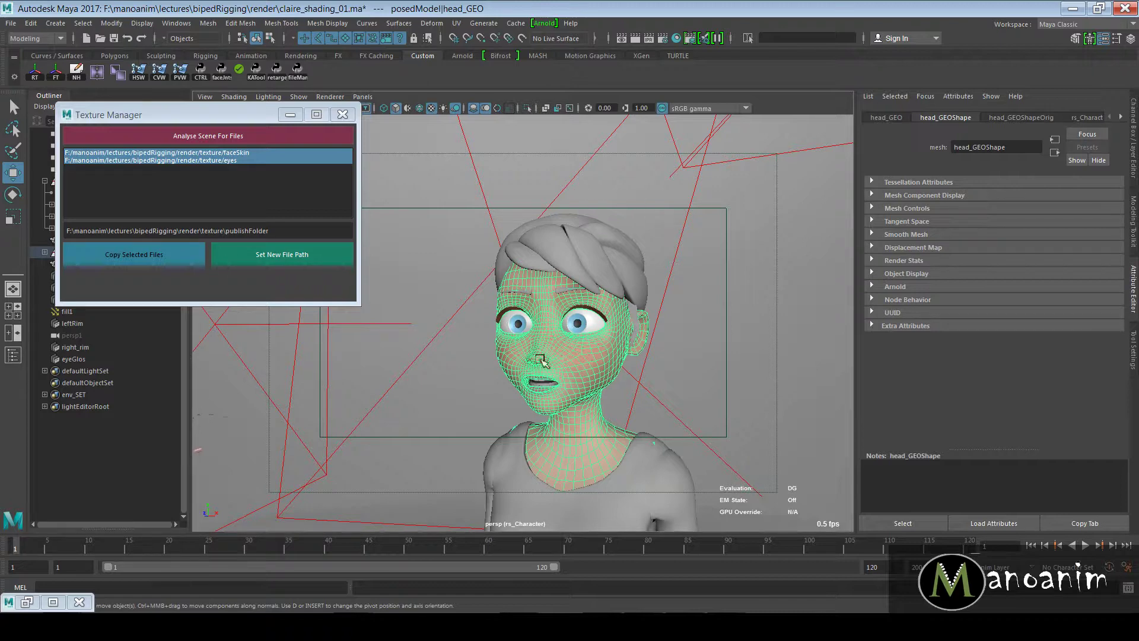
# - Switch to Sublime Text and scroll to the top of kl_textureManager.py
pyautogui.click(652, 230)
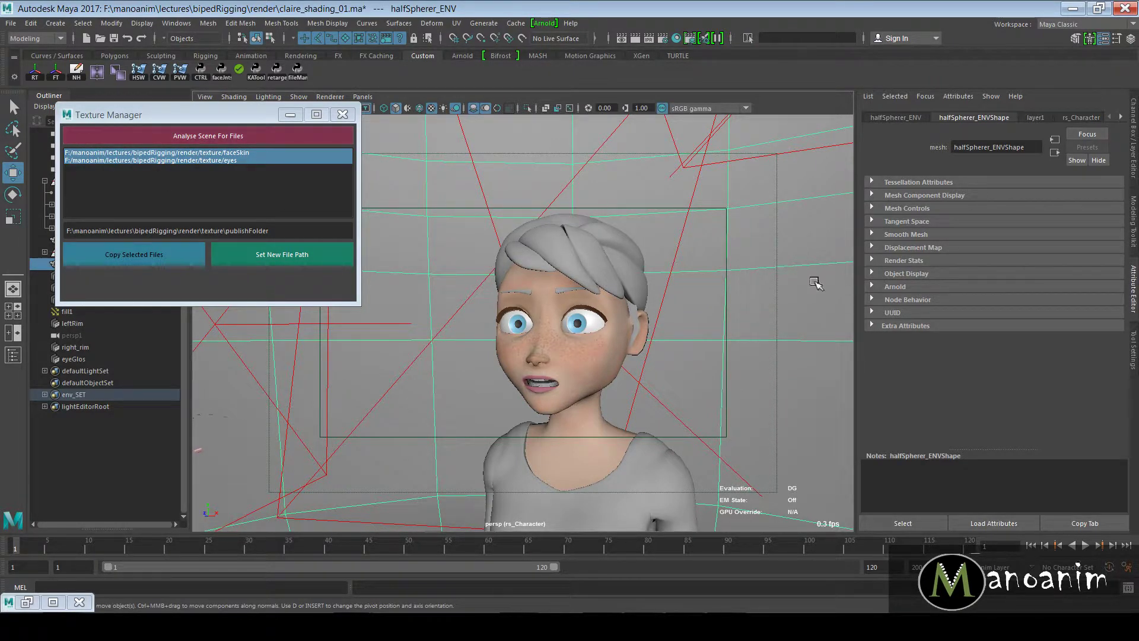
pyautogui.hotkey('alt', 'Tab')
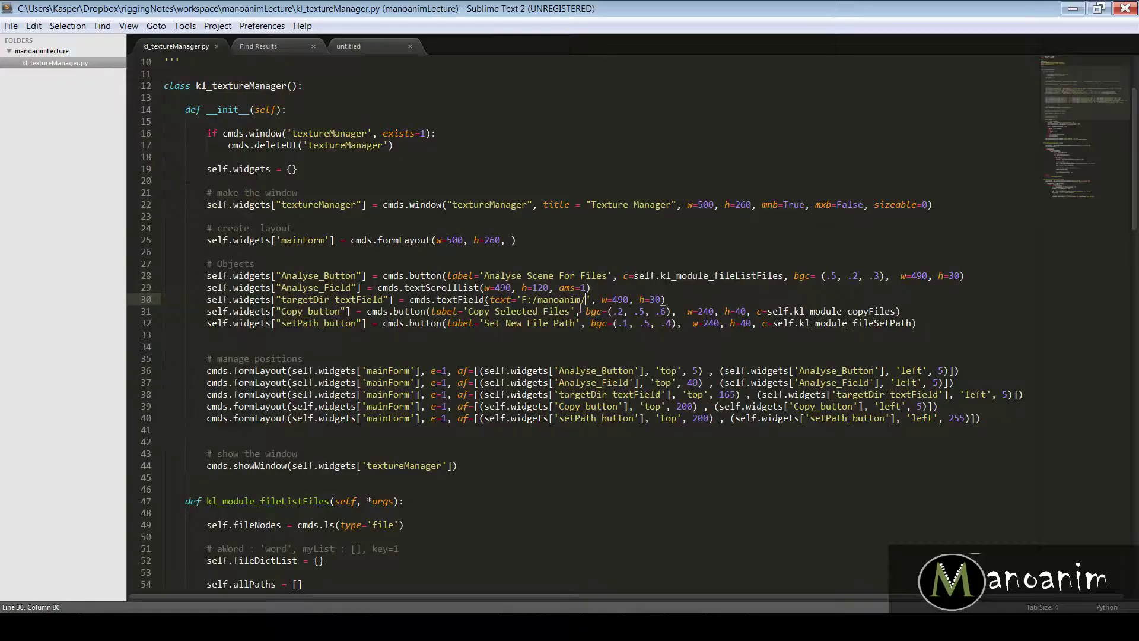
pyautogui.moveTo(1095, 126); pyautogui.dragTo(1081, 103)
pyautogui.scroll(5, 509, 378)
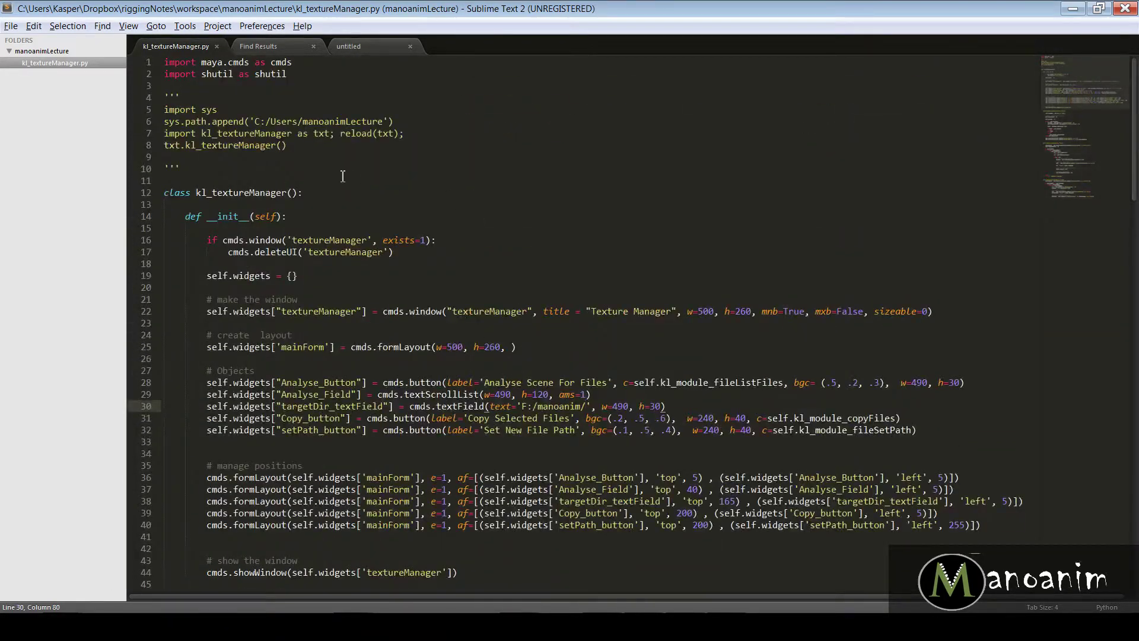
# - Minimise Sublime Text to bring Maya and the Texture Manager back to front
pyautogui.click(1068, 11)
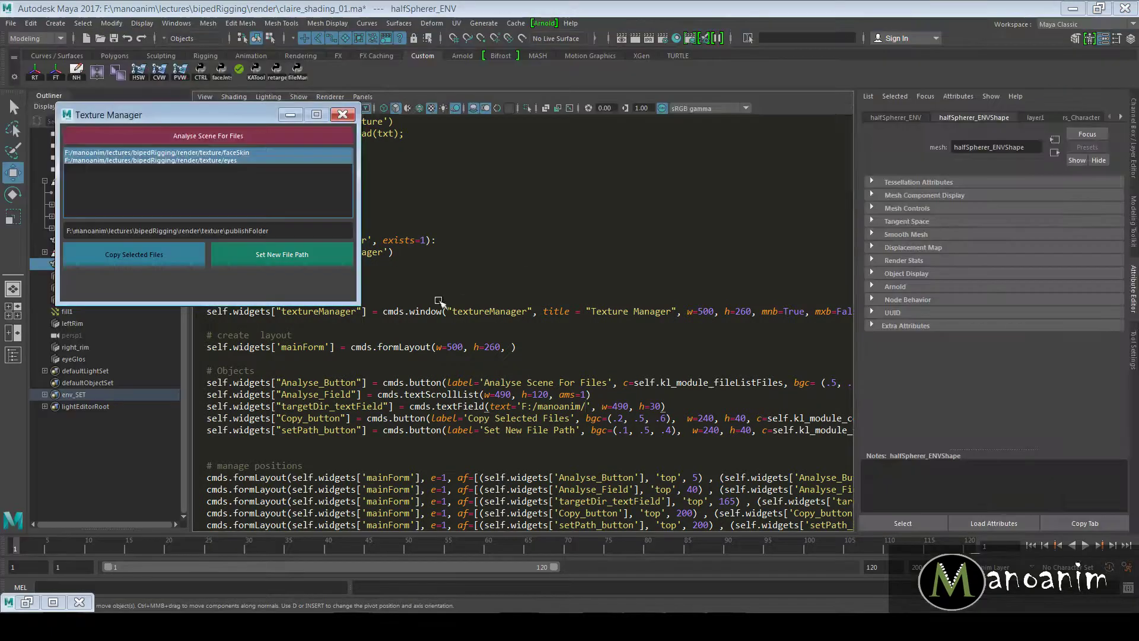